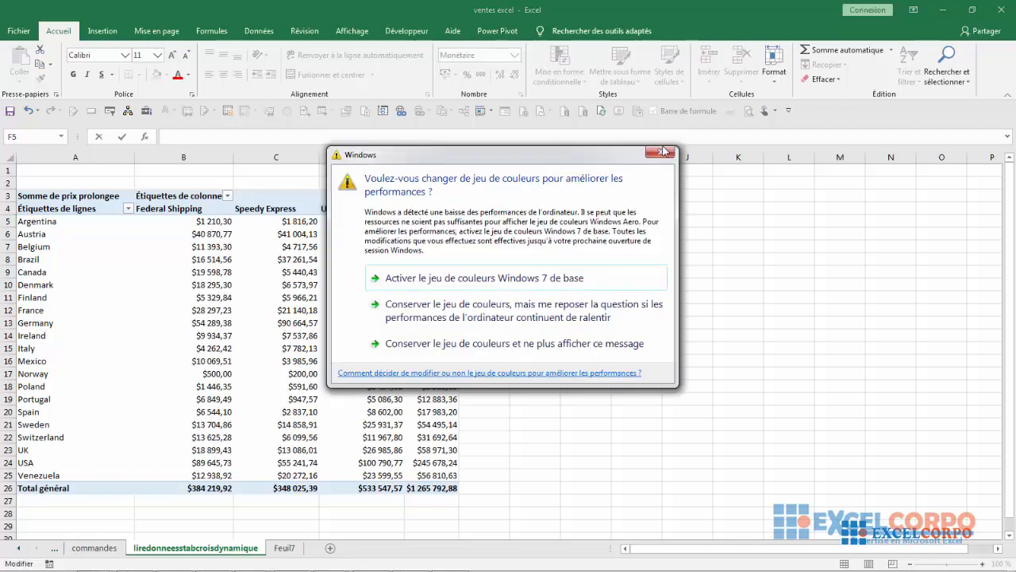
# - Dismiss the Windows colour-scheme warning and insert the LIREDONNEESTABCROISDYNAMIQUE function from the Recherche & référence category into cell F5
pyautogui.click(664, 151)
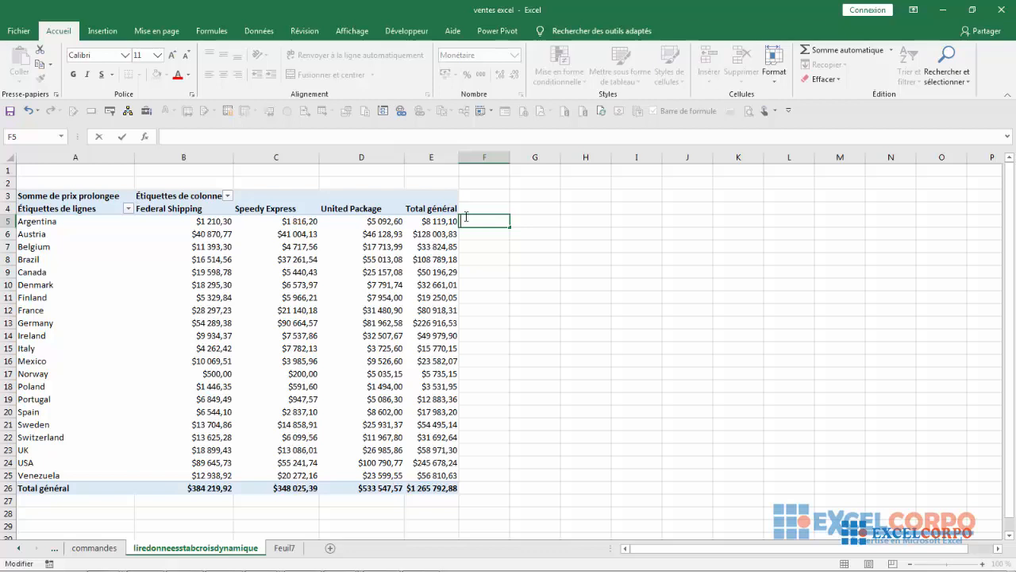
pyautogui.click(146, 137)
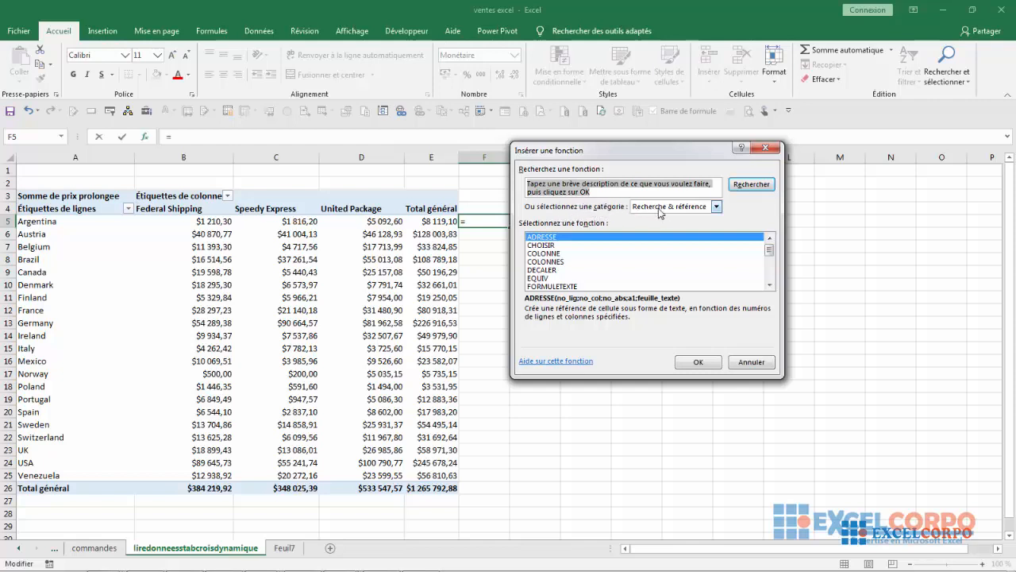
pyautogui.click(716, 207)
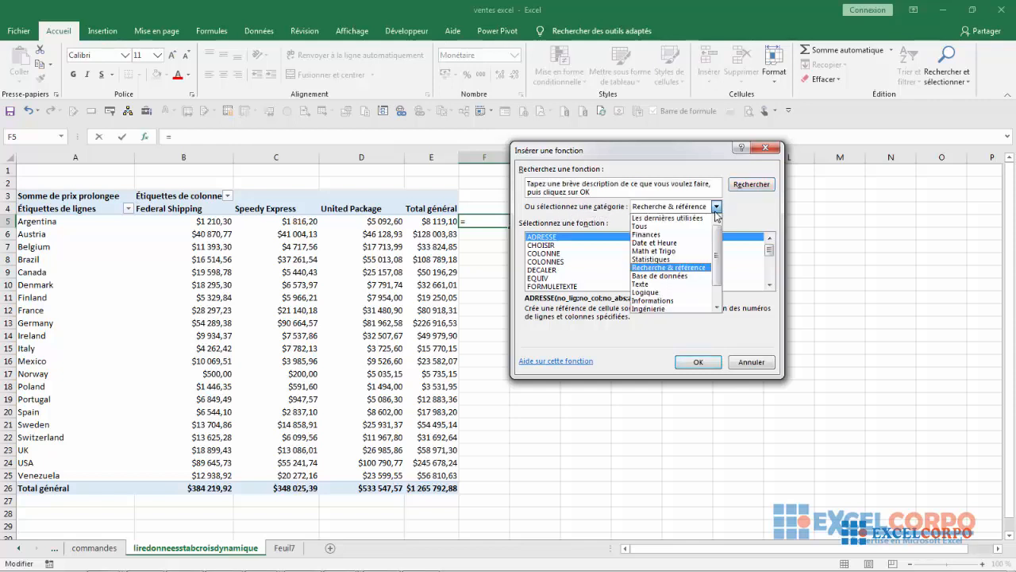
pyautogui.click(677, 269)
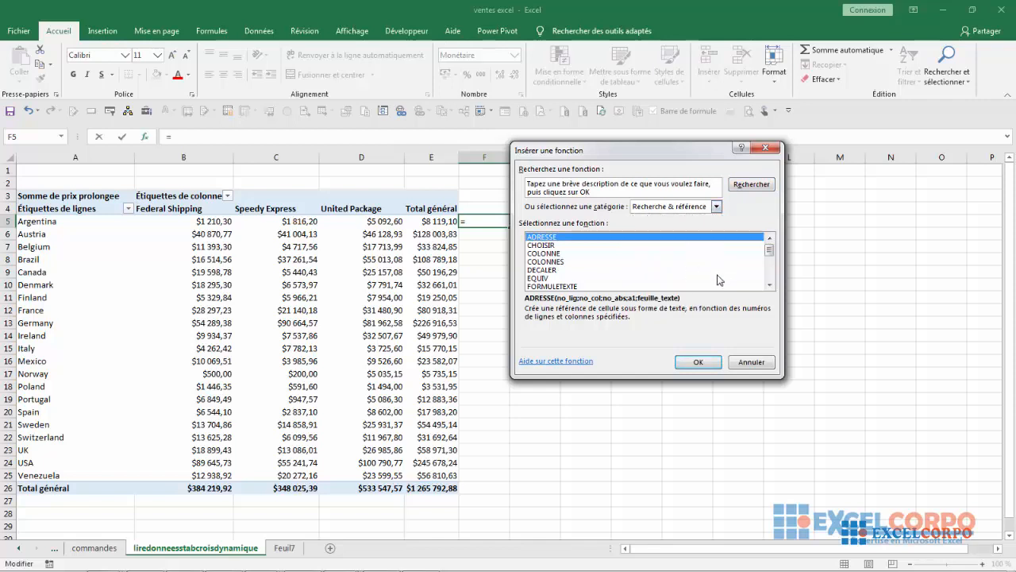
pyautogui.click(718, 278)
pyautogui.press('l')
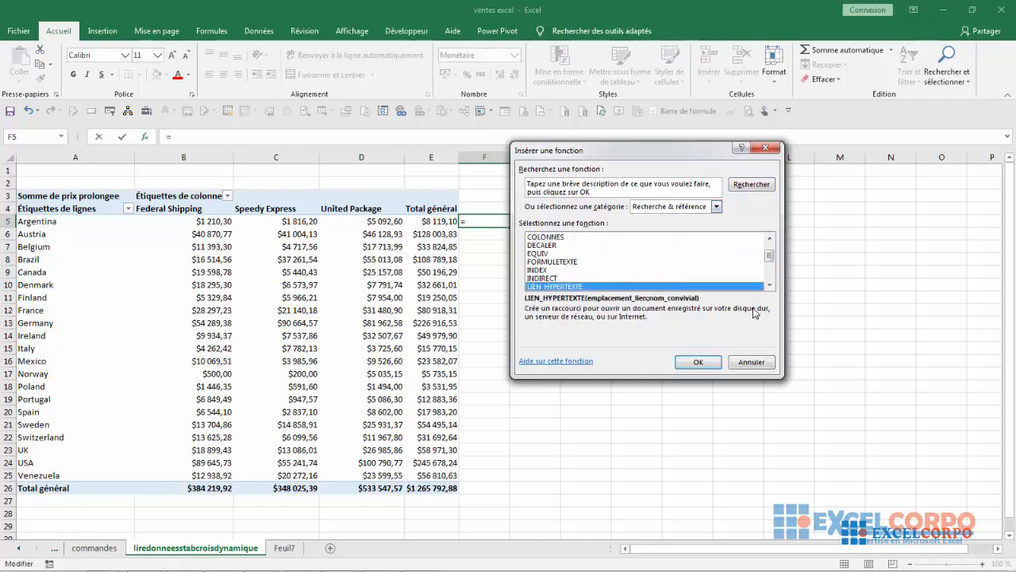
pyautogui.click(772, 285)
pyautogui.click(769, 284)
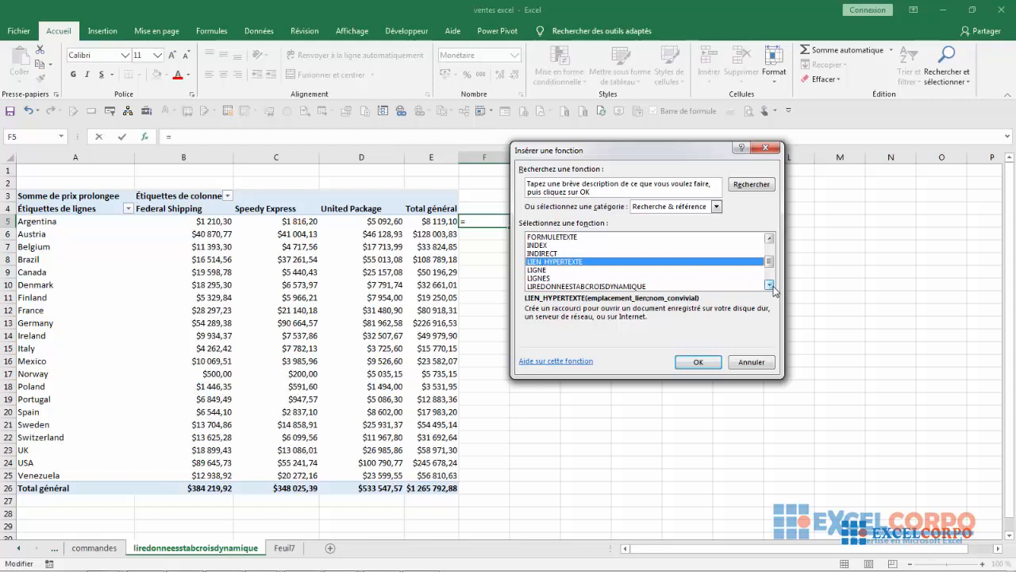
pyautogui.click(680, 279)
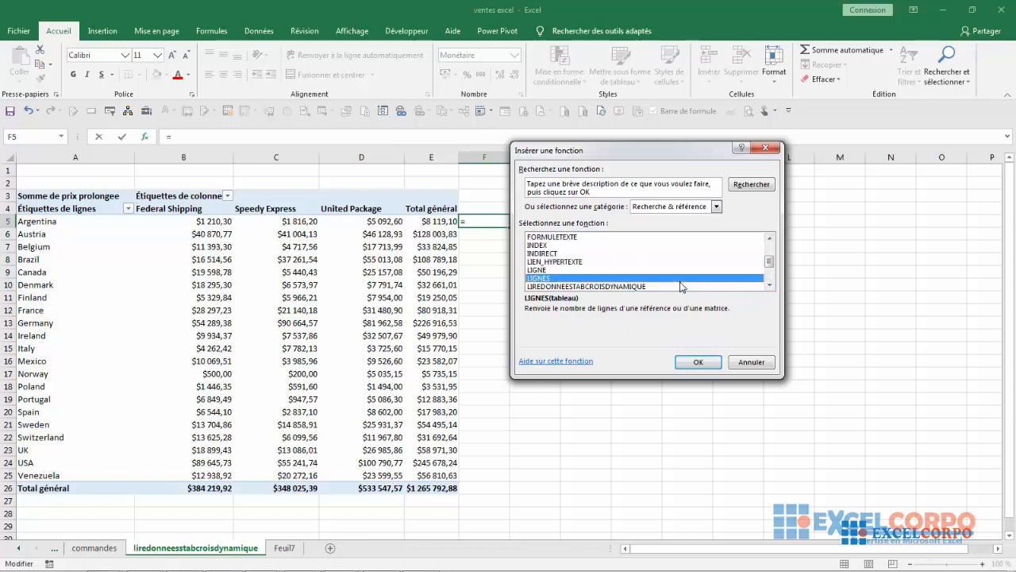
pyautogui.click(616, 286)
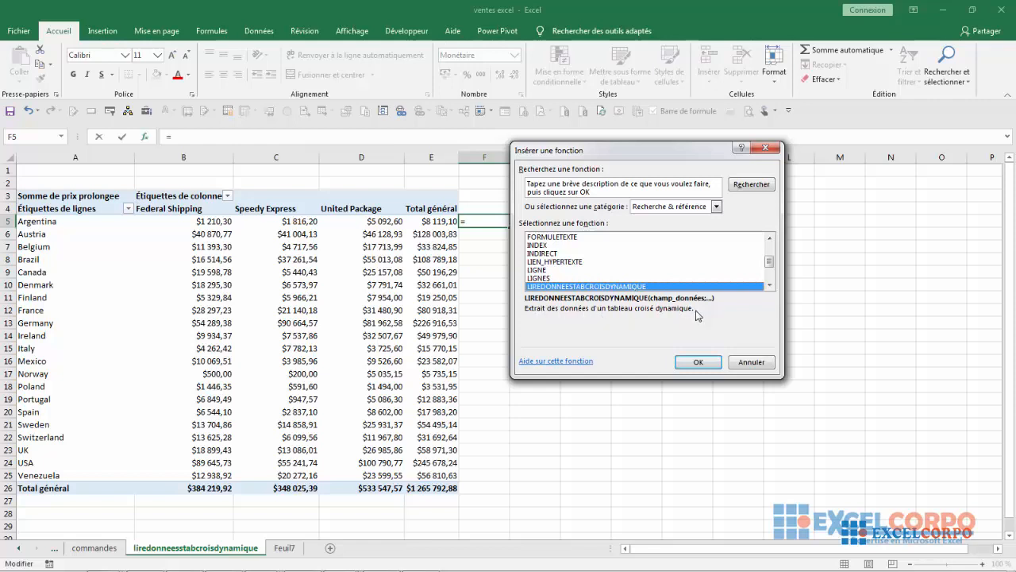
pyautogui.click(693, 364)
# - Examine the descriptions of the function's arguments Champ_données, Tableau_croisé_dyn, Champ1, Élément1 and Champ2
pyautogui.moveTo(501, 167); pyautogui.dragTo(503, 198)
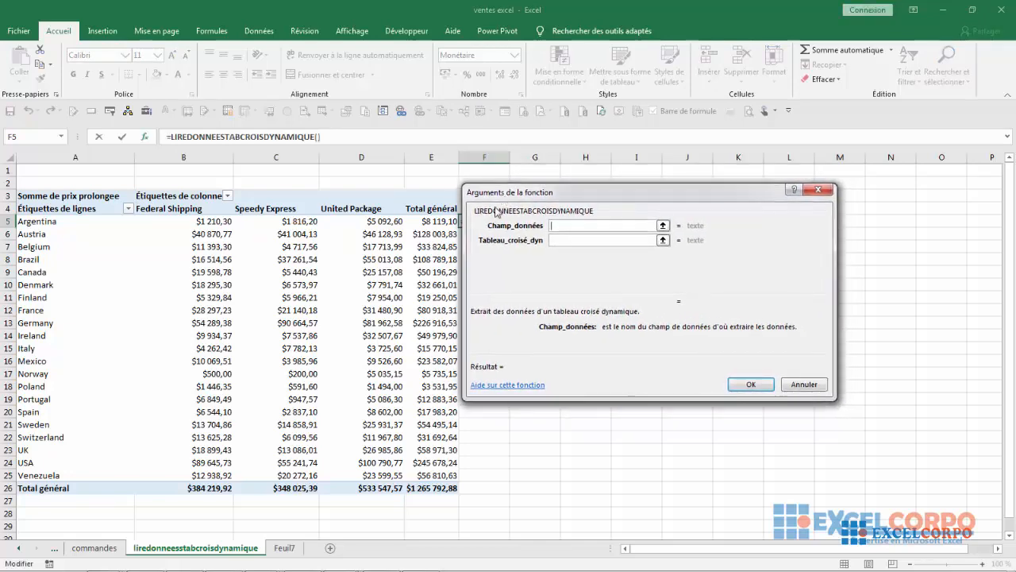
pyautogui.click(564, 241)
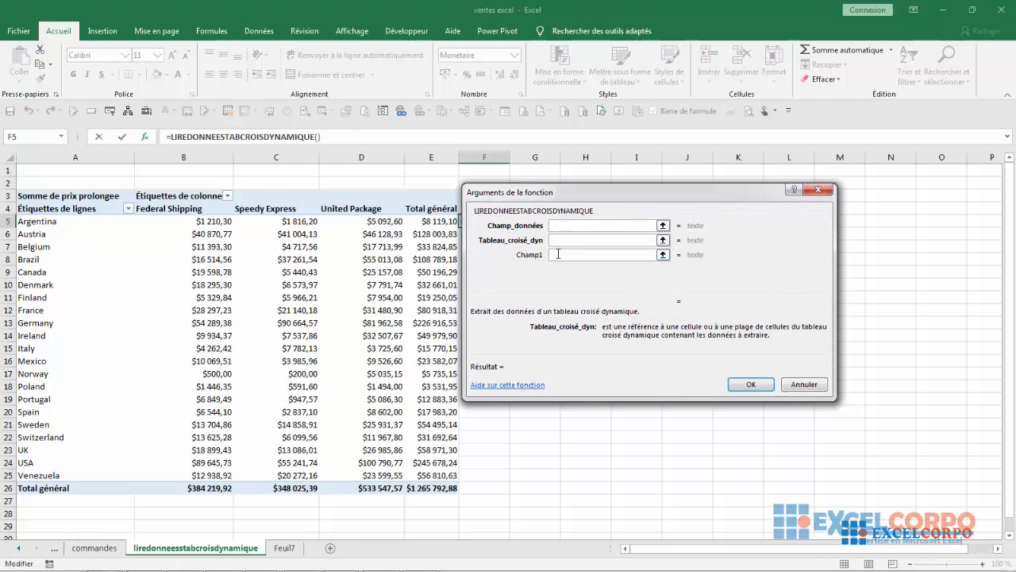
pyautogui.click(559, 255)
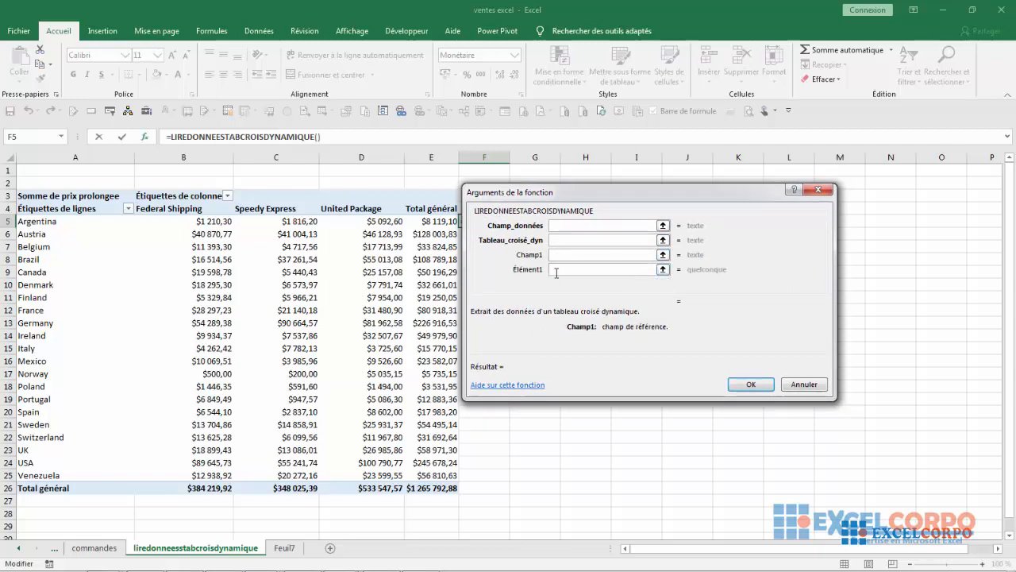
pyautogui.click(556, 272)
pyautogui.click(557, 284)
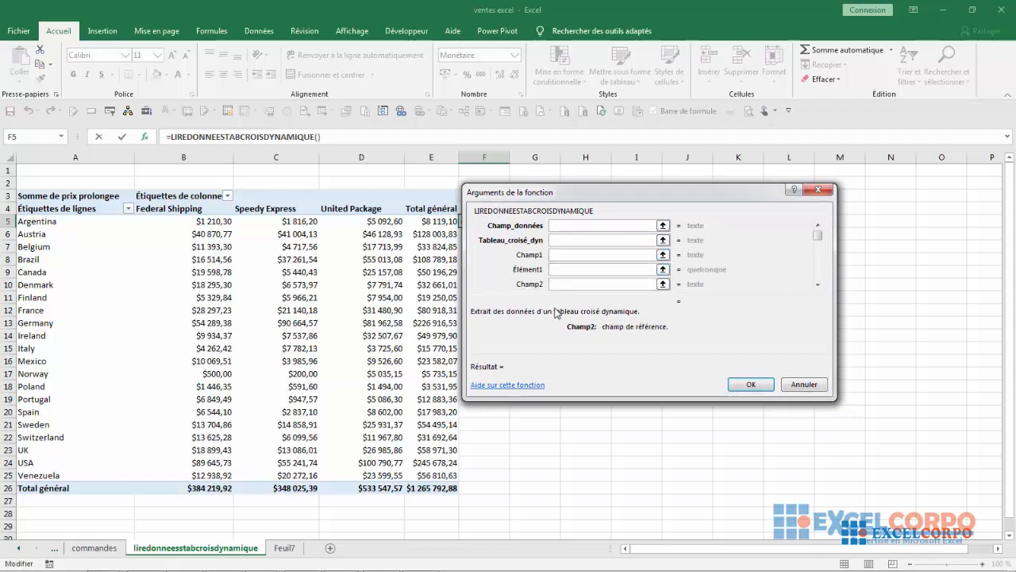
pyautogui.click(559, 225)
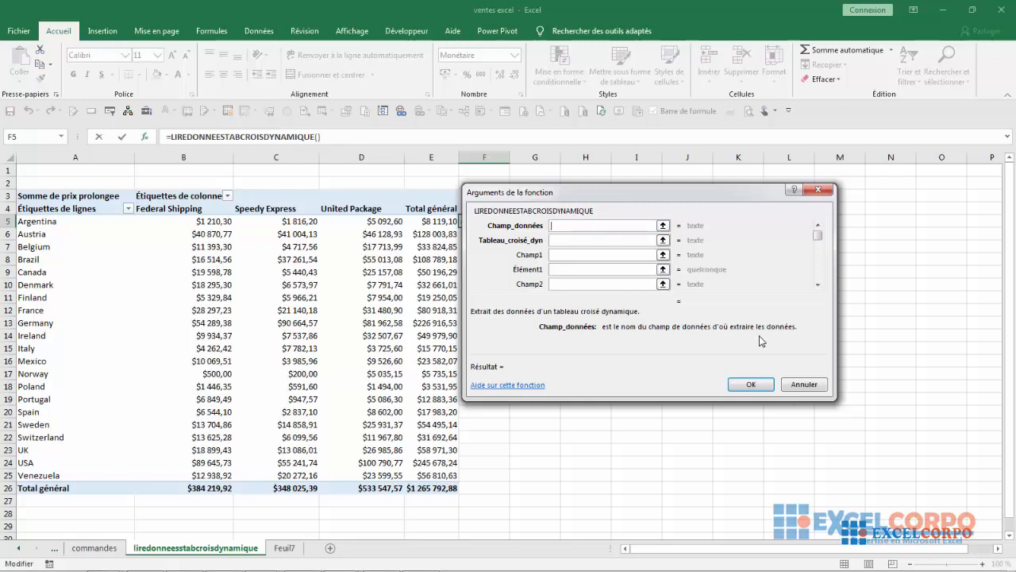
pyautogui.press('Tab')
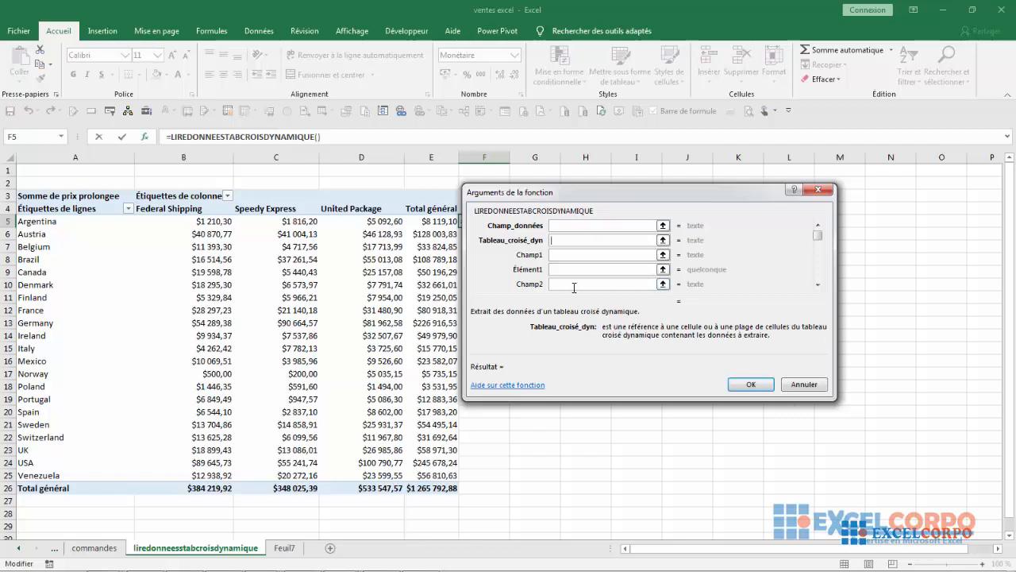
pyautogui.click(552, 253)
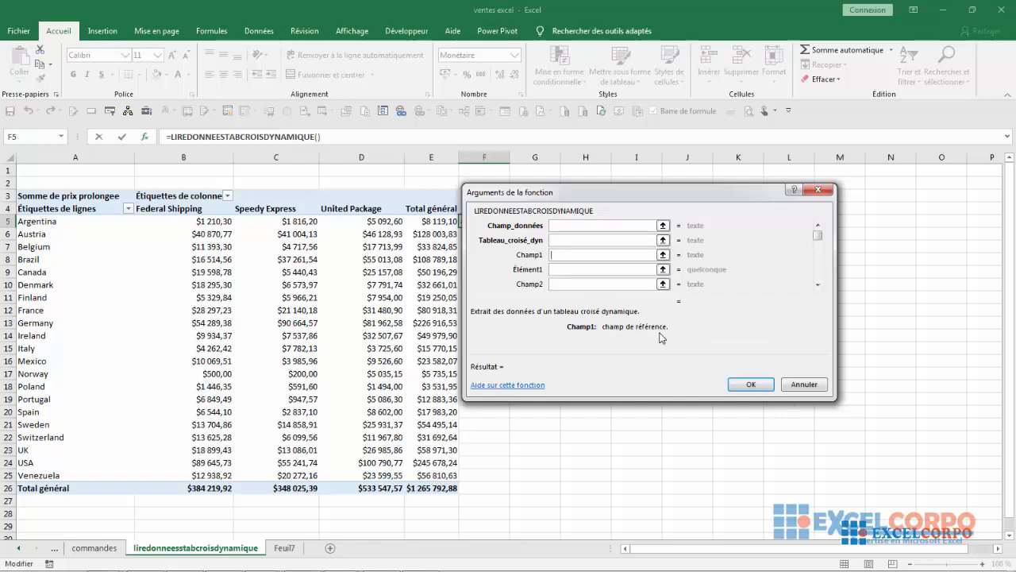
pyautogui.click(556, 270)
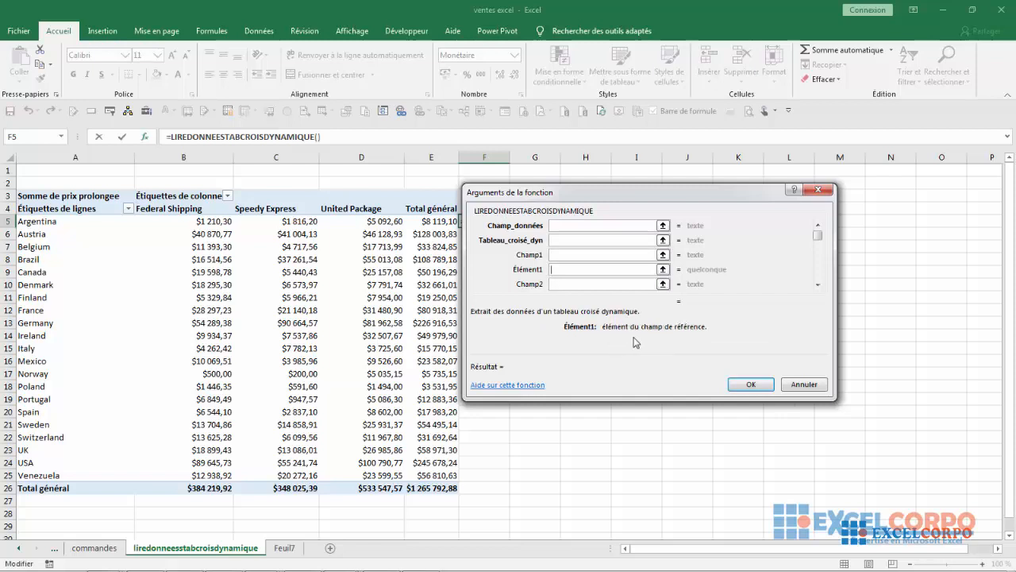
pyautogui.click(555, 284)
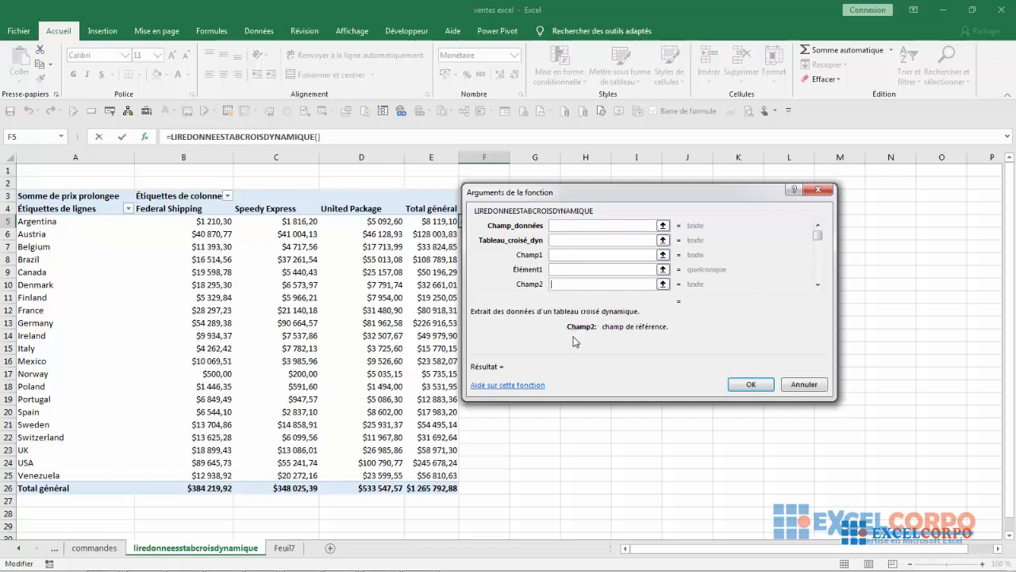
pyautogui.click(566, 271)
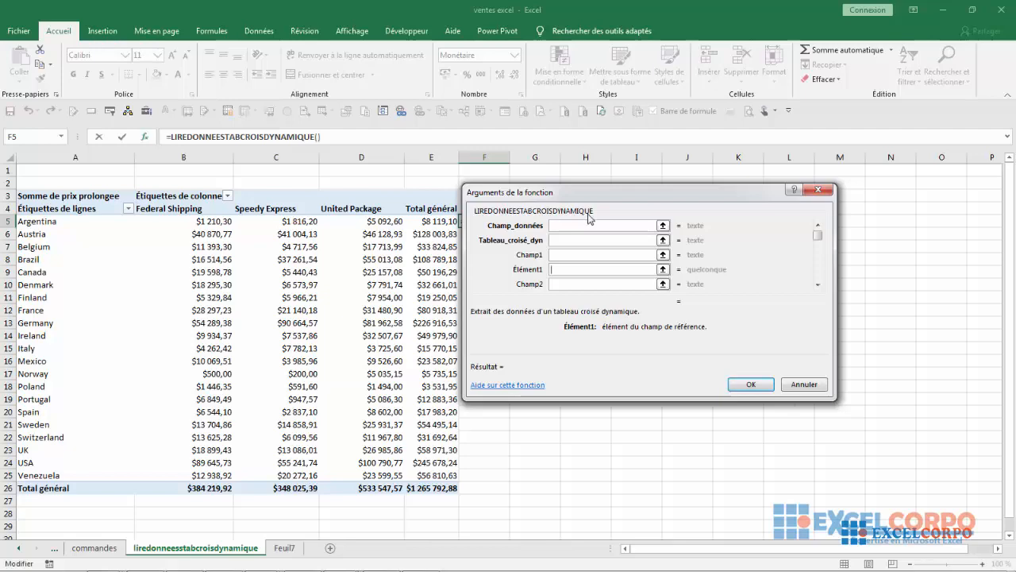
pyautogui.click(658, 152)
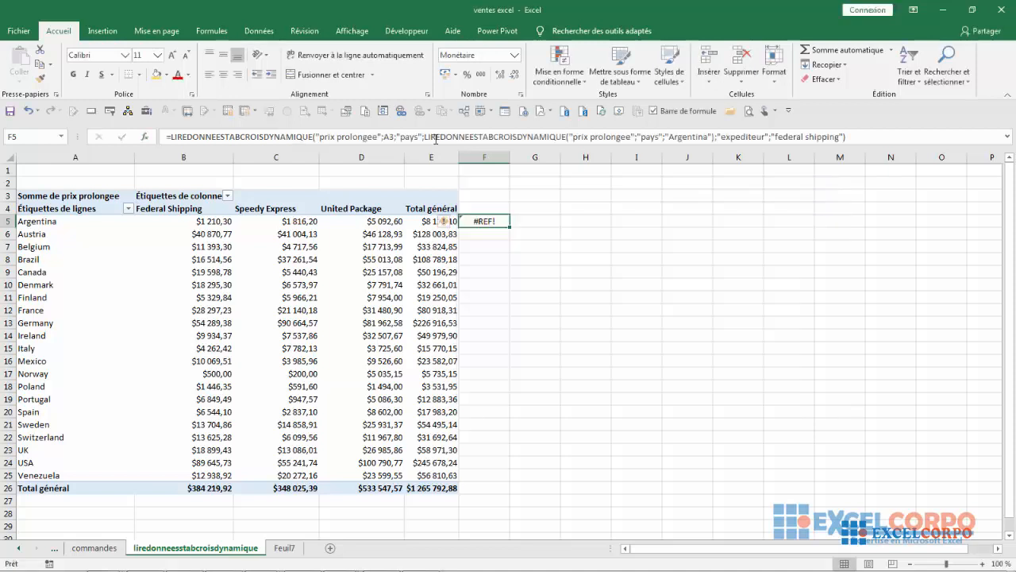
# - Delete the nested LIREDONNEESTABCROISDYNAMIQUE formula from cell F5, leaving the cell empty
pyautogui.click(433, 137)
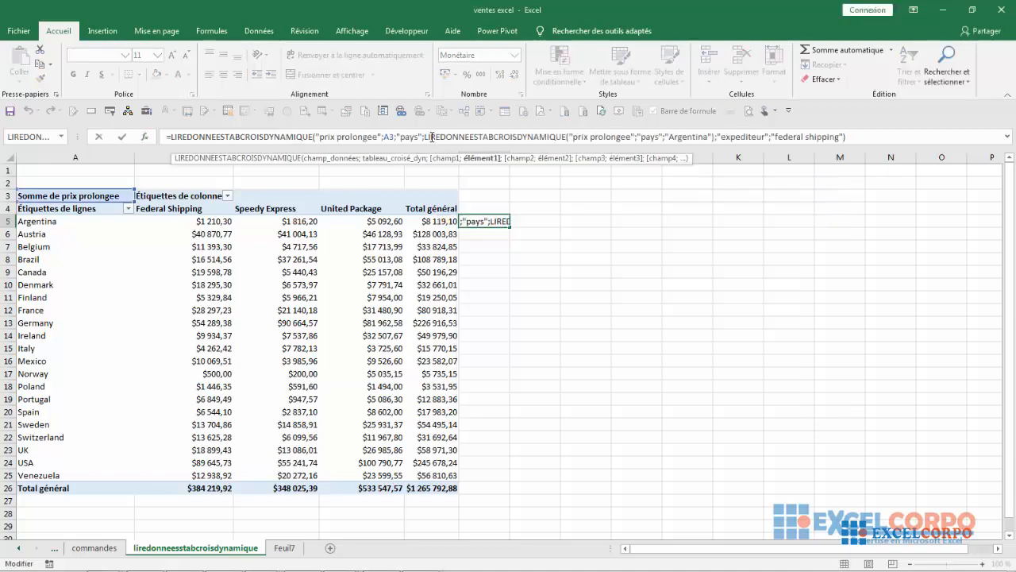
pyautogui.press('BackSpace')
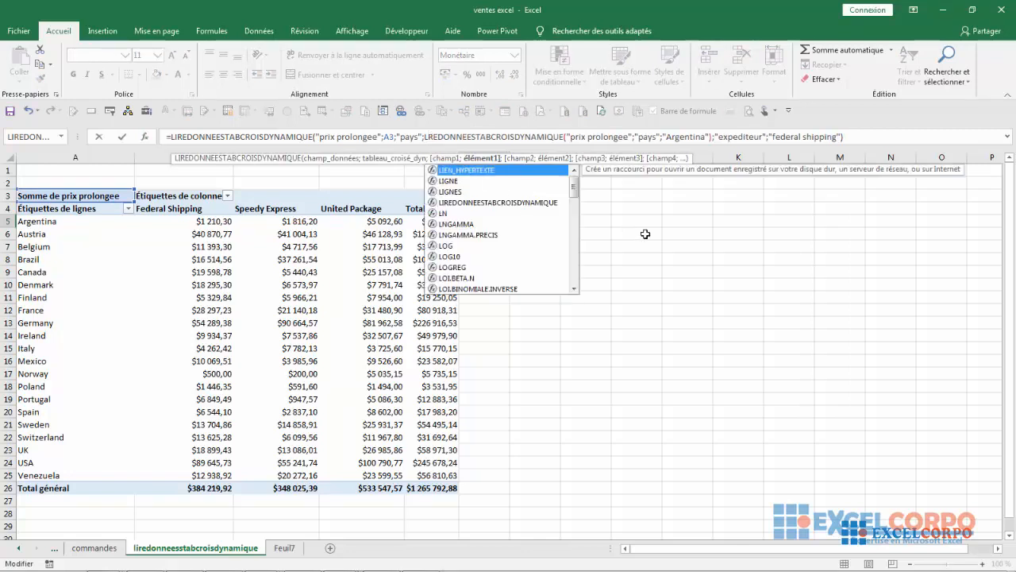
pyautogui.click(646, 234)
pyautogui.click(491, 221)
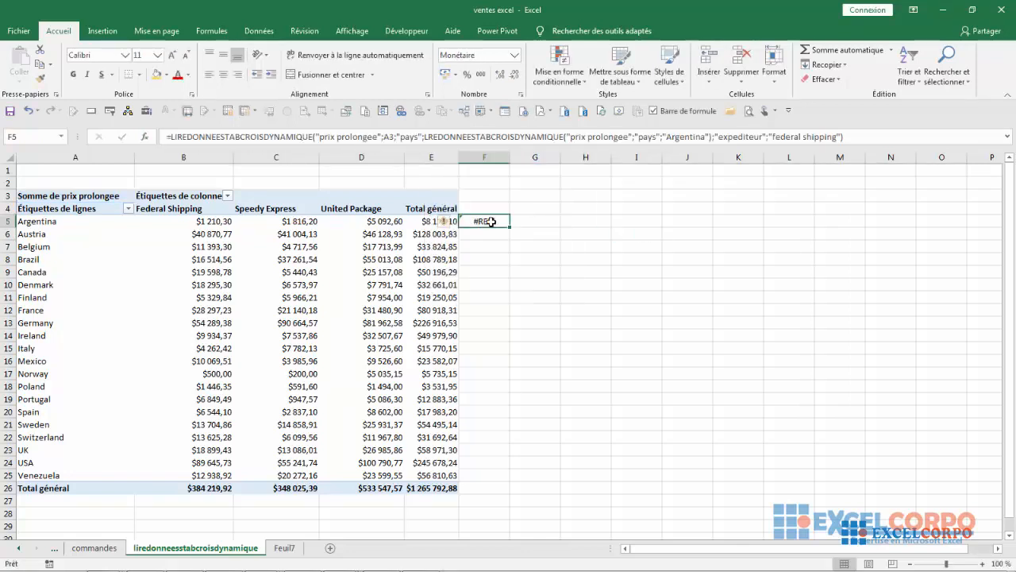
pyautogui.click(434, 137)
pyautogui.doubleClick(495, 222)
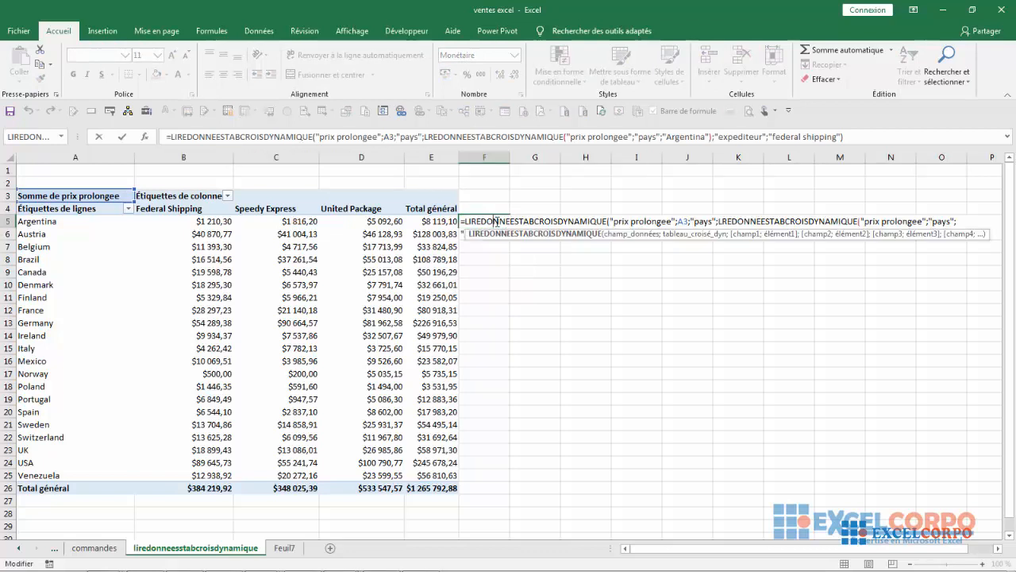
pyautogui.press('BackSpace')
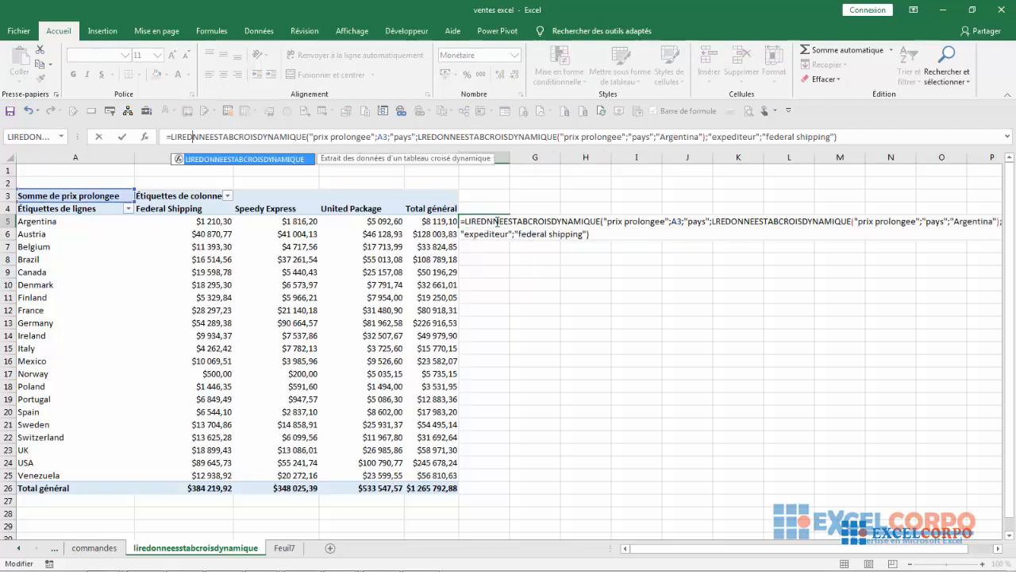
pyautogui.press('Escape')
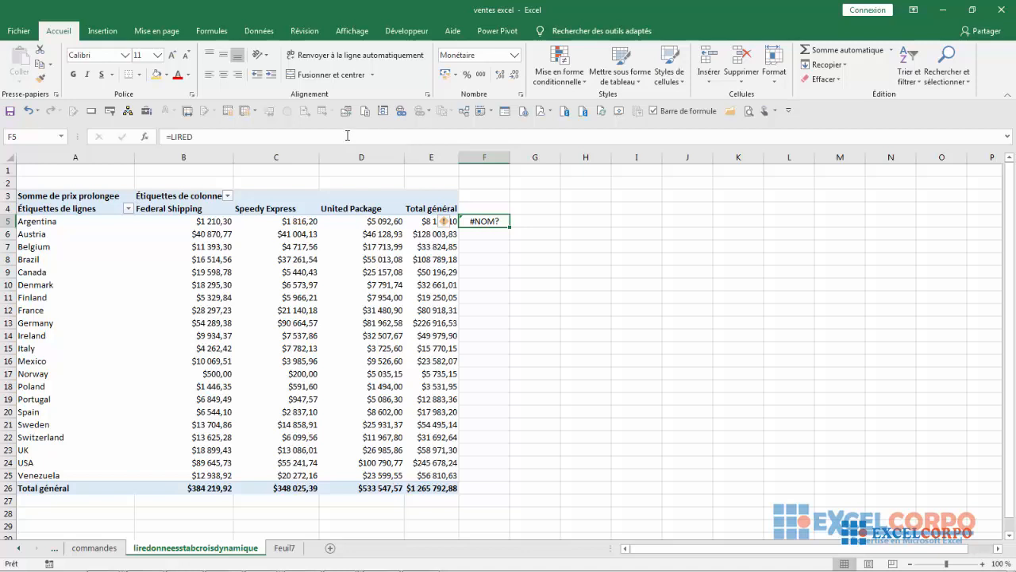
pyautogui.click(349, 138)
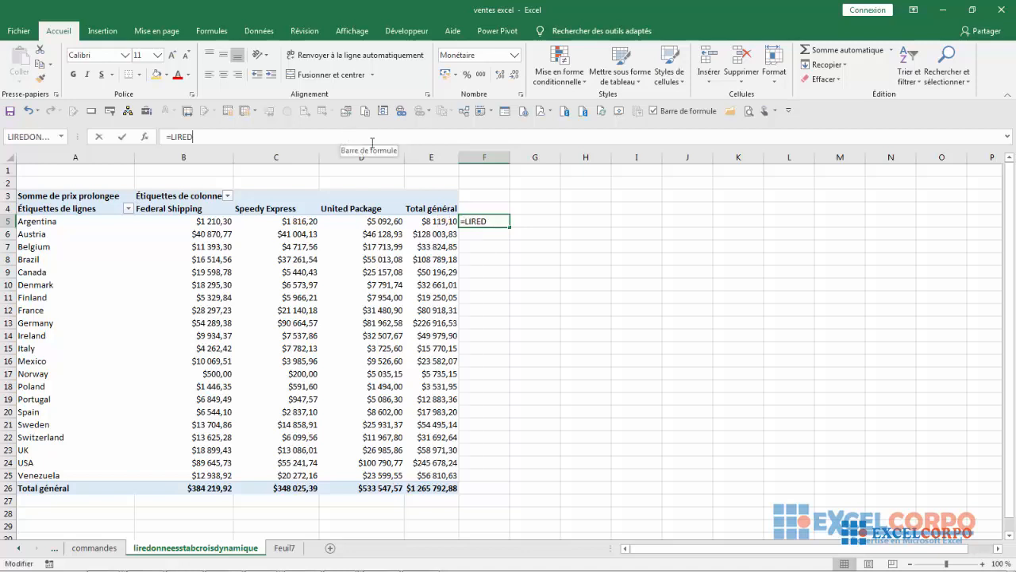
pyautogui.press('BackSpace')
pyautogui.press('BackSpace')
pyautogui.press('BackSpace')
pyautogui.press('BackSpace')
pyautogui.press('BackSpace')
pyautogui.press('BackSpace')
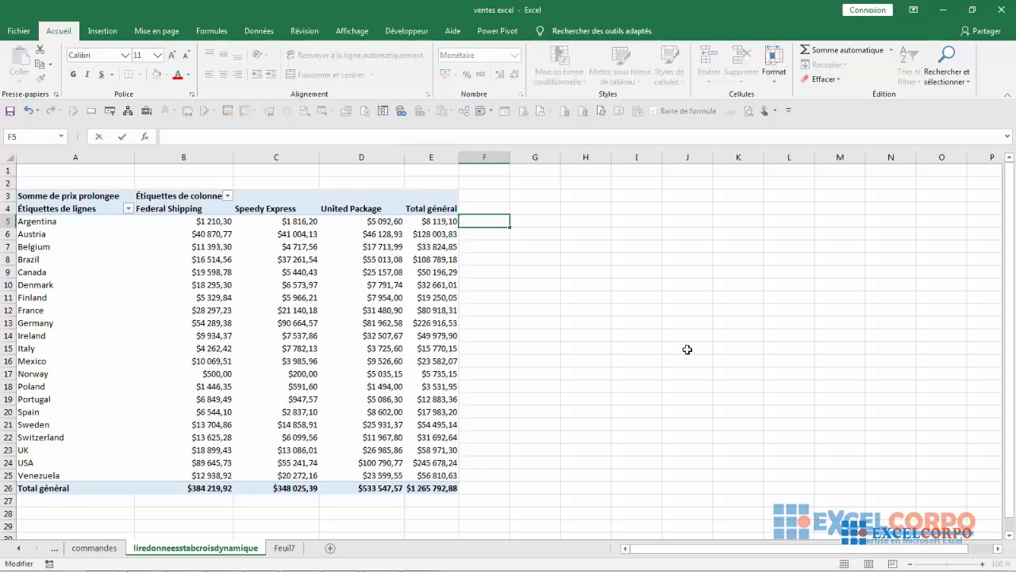
# - Start a LIREDONNEESTABCROISDYNAMIQUE formula in cell F5 with "prix prolongee" as the data field and A3 as the pivot table reference
pyautogui.click(196, 224)
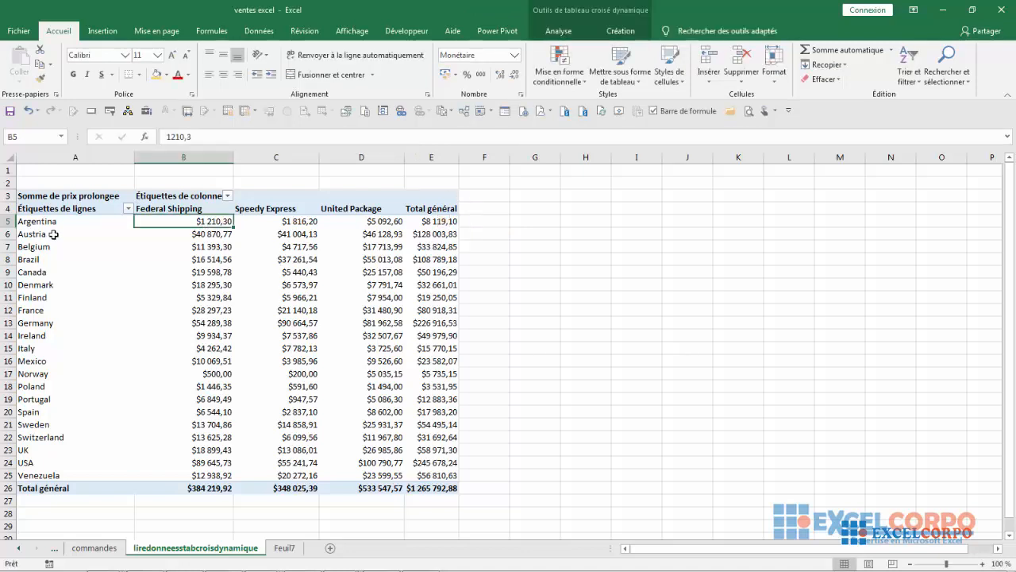
pyautogui.click(52, 233)
pyautogui.click(38, 222)
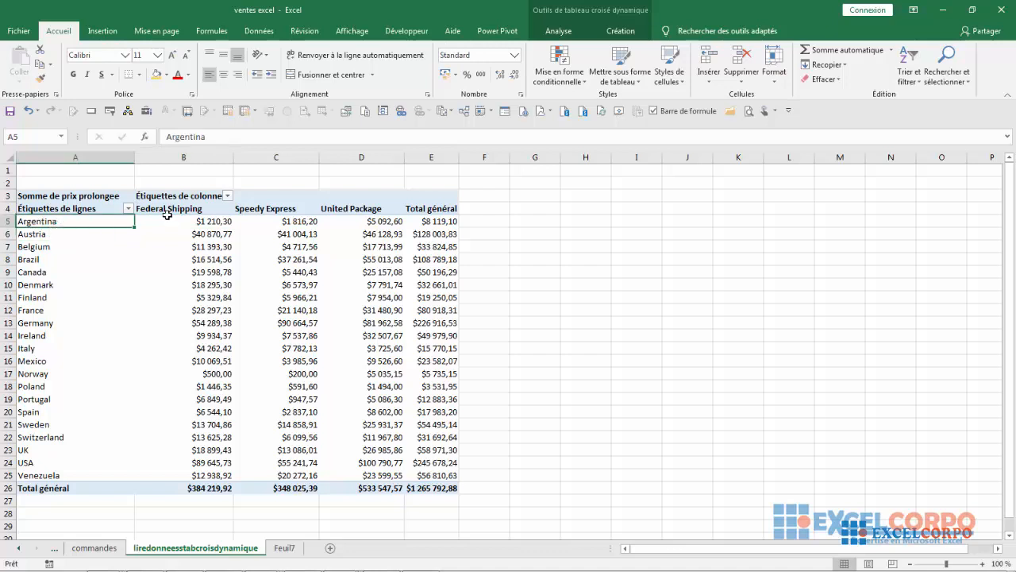
pyautogui.moveTo(200, 224)
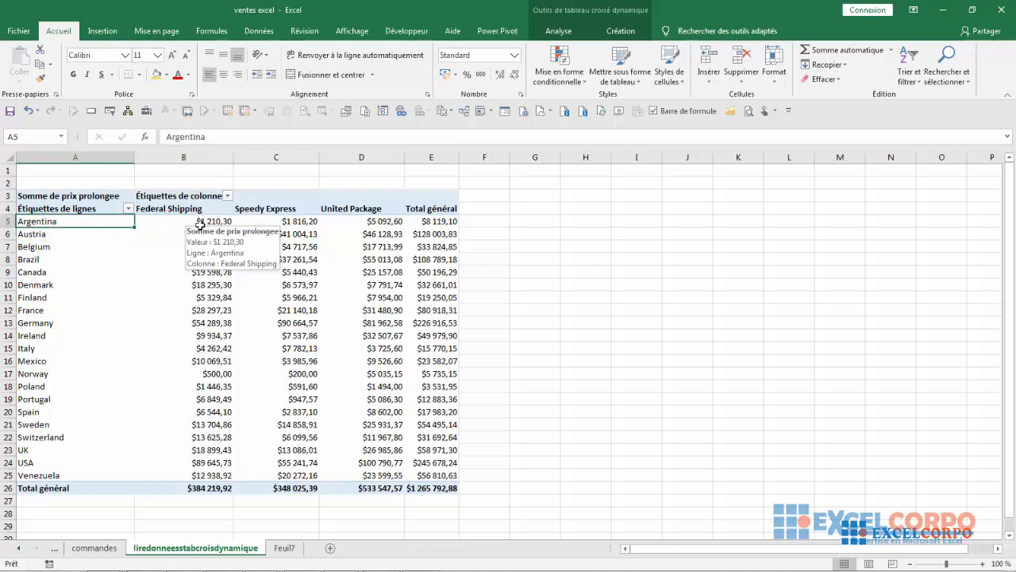
pyautogui.click(478, 221)
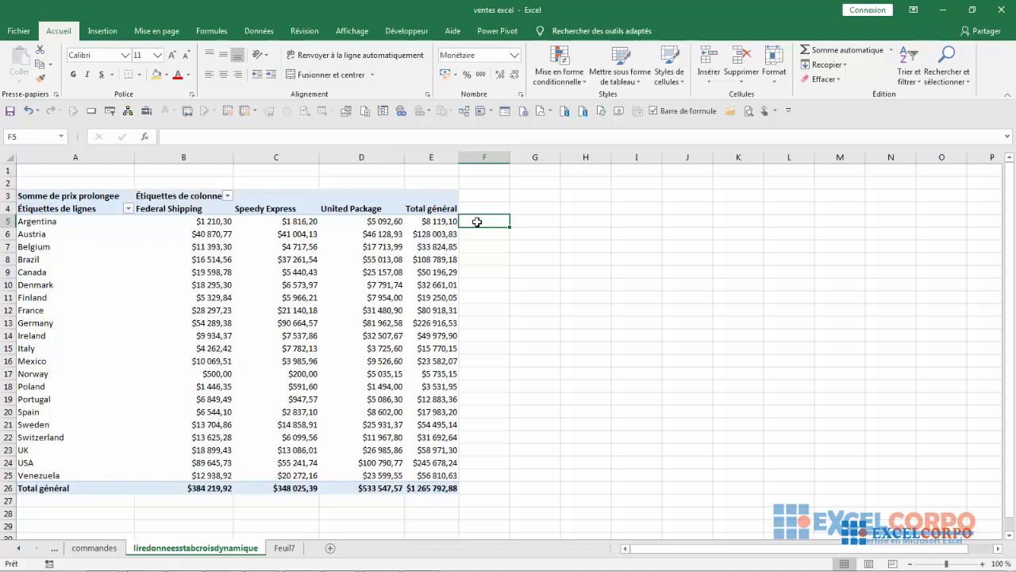
pyautogui.write('=lire')
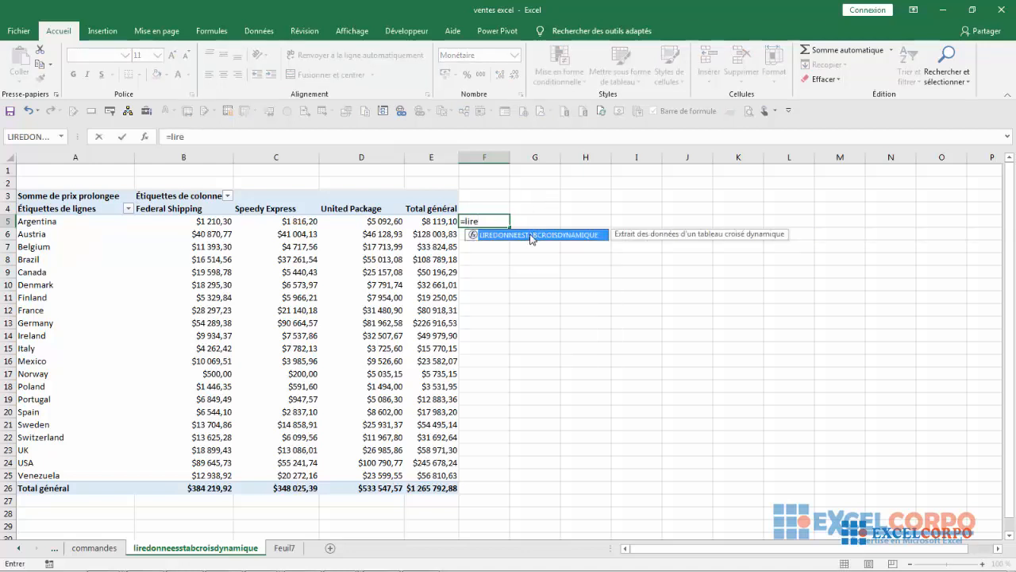
pyautogui.doubleClick(531, 237)
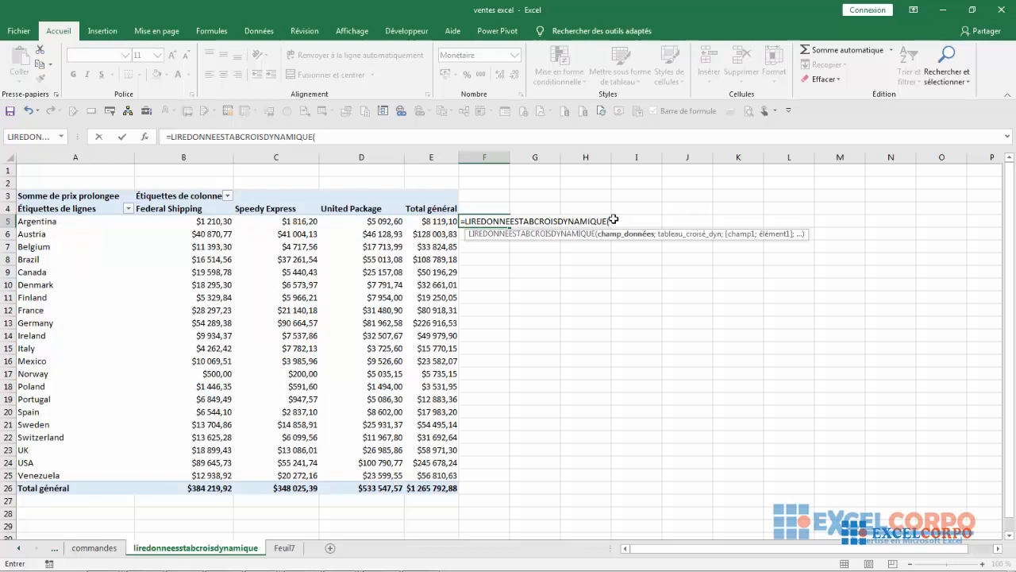
pyautogui.write('prix prolongee')
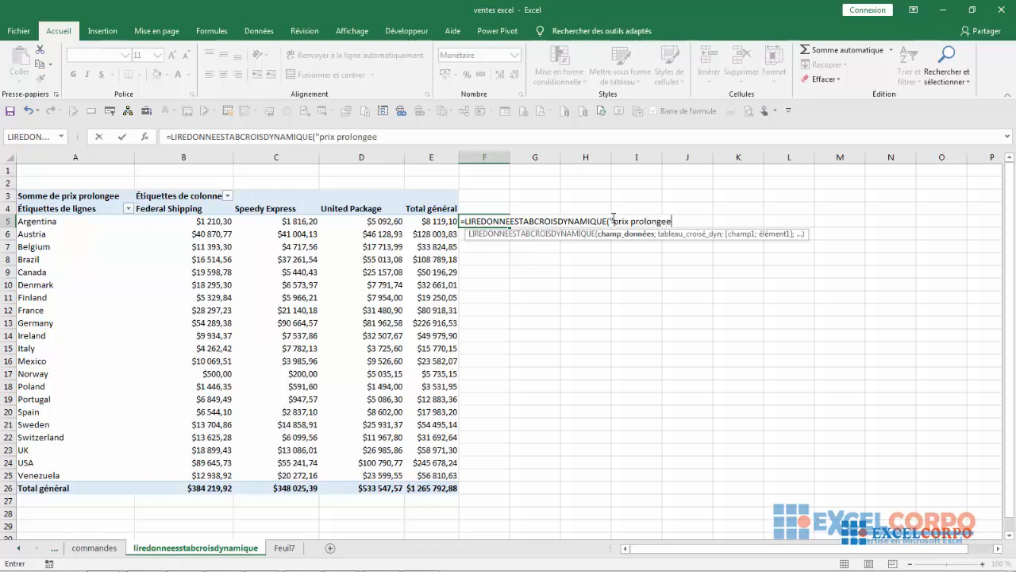
pyautogui.write('";')
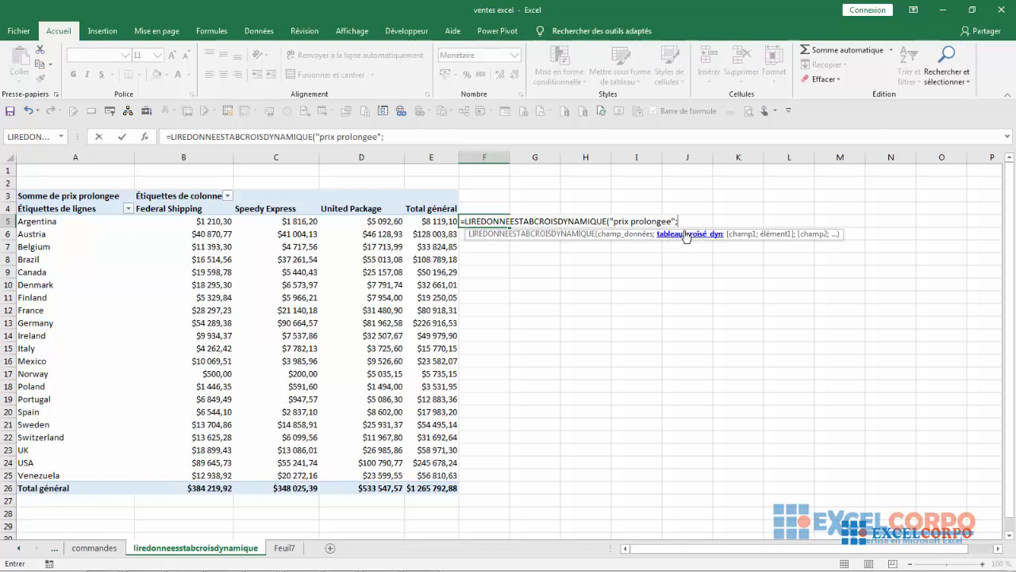
pyautogui.click(42, 196)
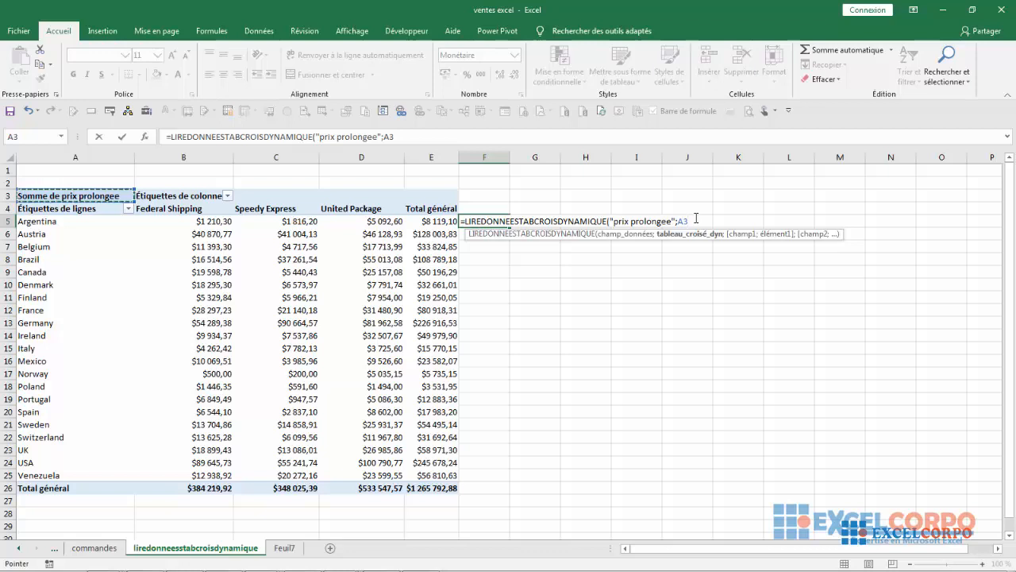
pyautogui.write(';')
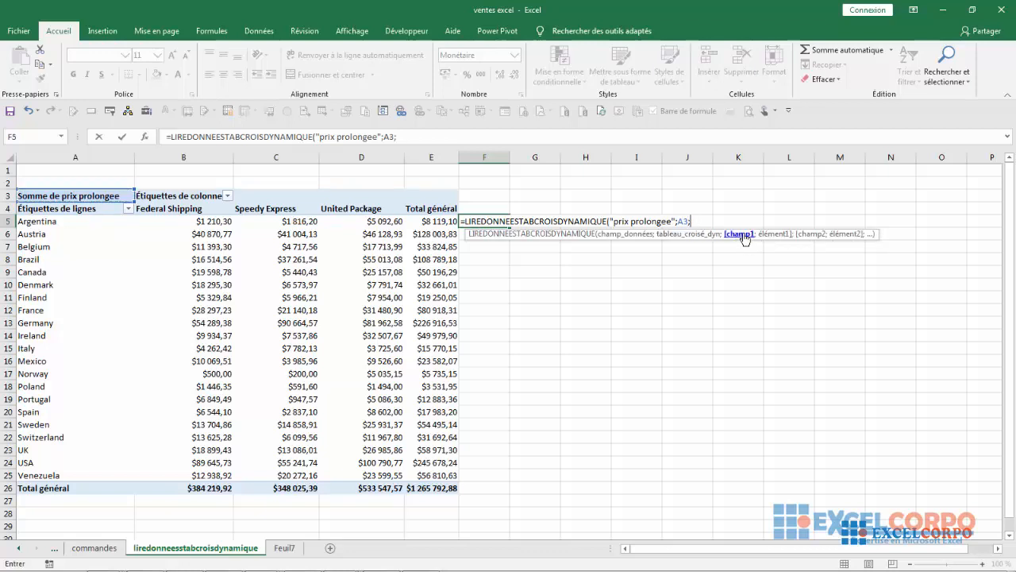
# - Add "pays" as the first field and argentina as its item to the formula in F5
pyautogui.write('"pays";')
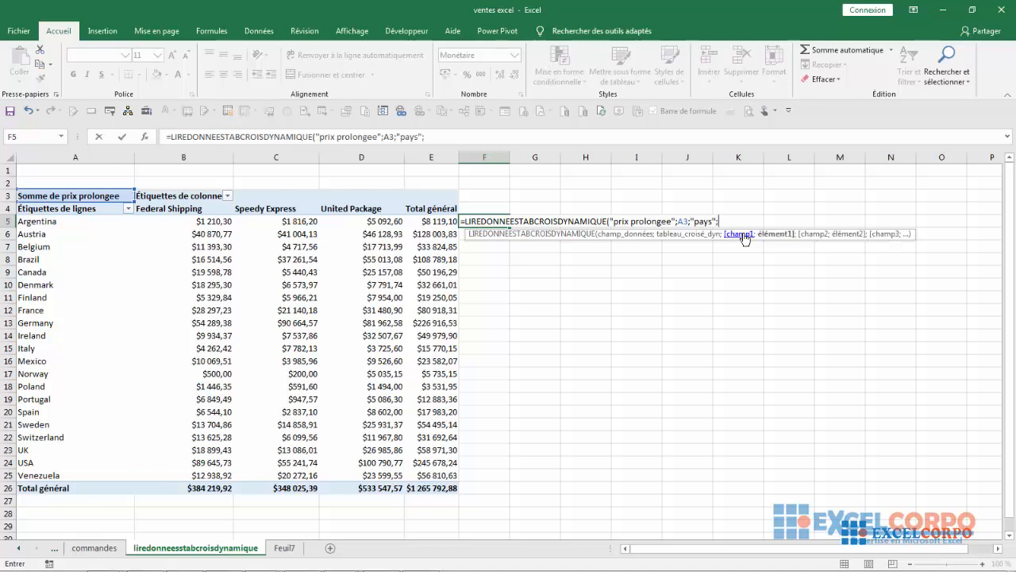
pyautogui.write('a')
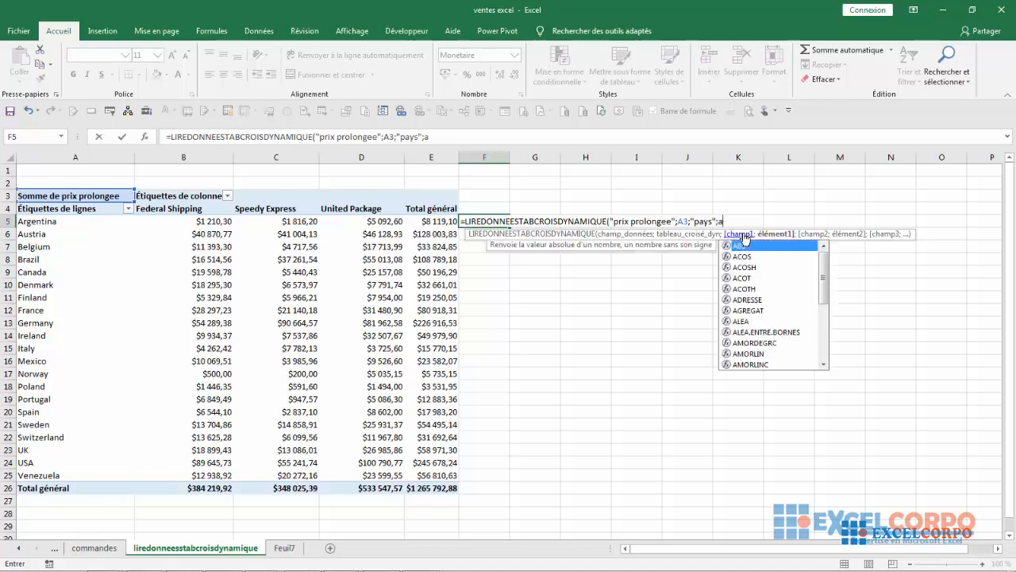
pyautogui.write('rgentina')
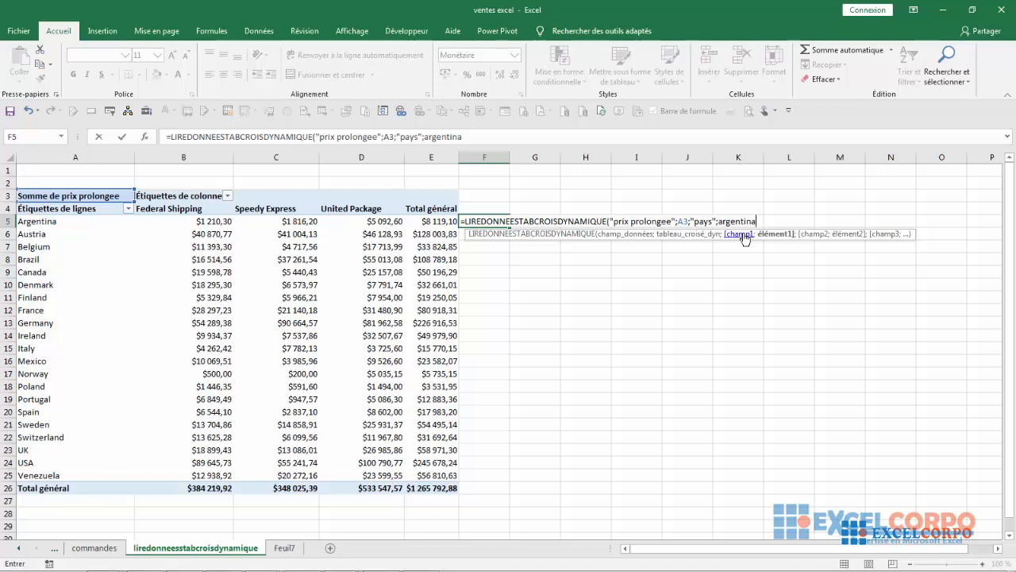
# - Add "expediteur" as the second field with the item "federal shipping" and close the formula's parenthesis
pyautogui.write('";"expeditz')
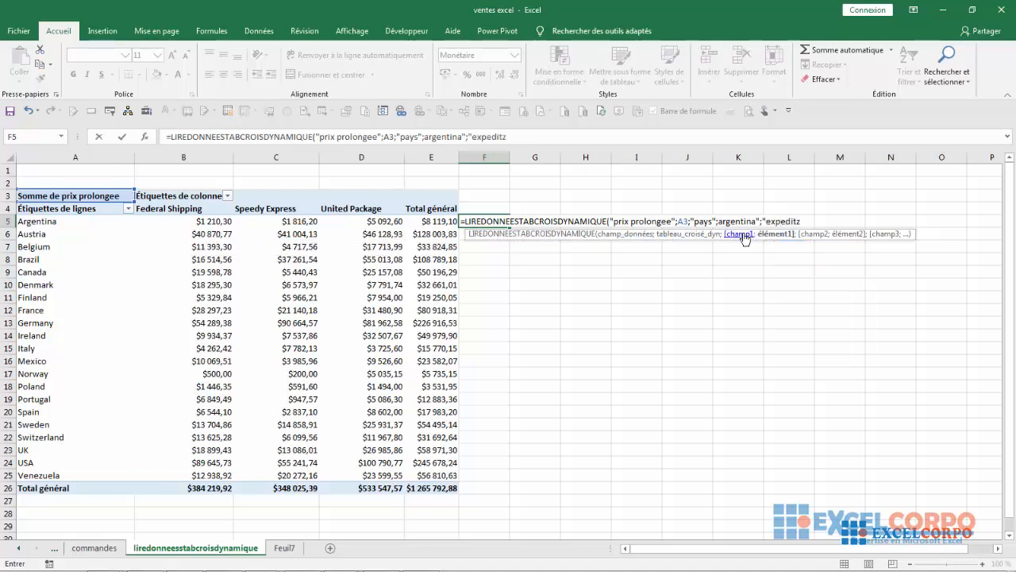
pyautogui.press('Return')
pyautogui.click(699, 243)
pyautogui.click(802, 221)
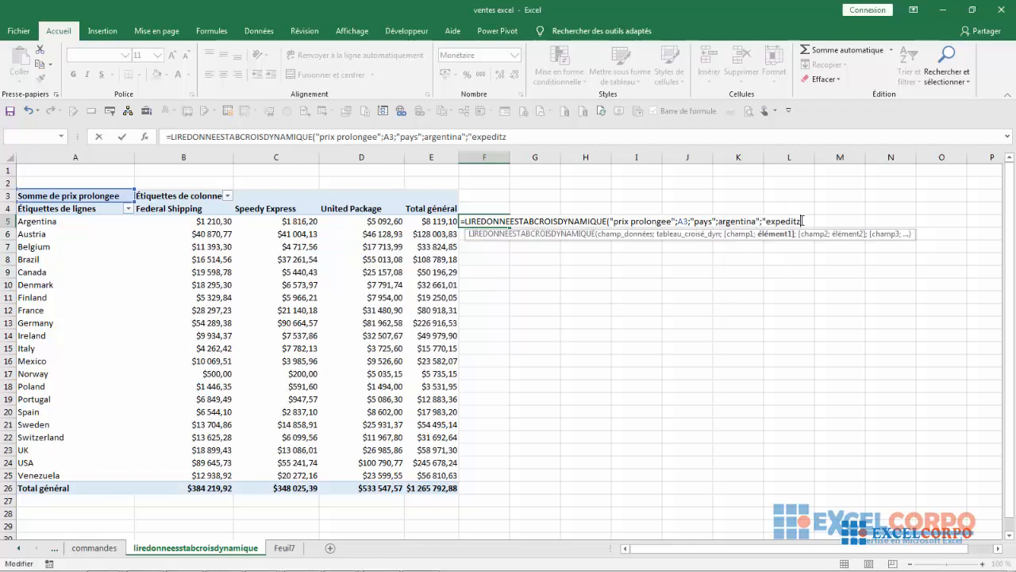
pyautogui.press('BackSpace')
pyautogui.write('eur";"federal shi')
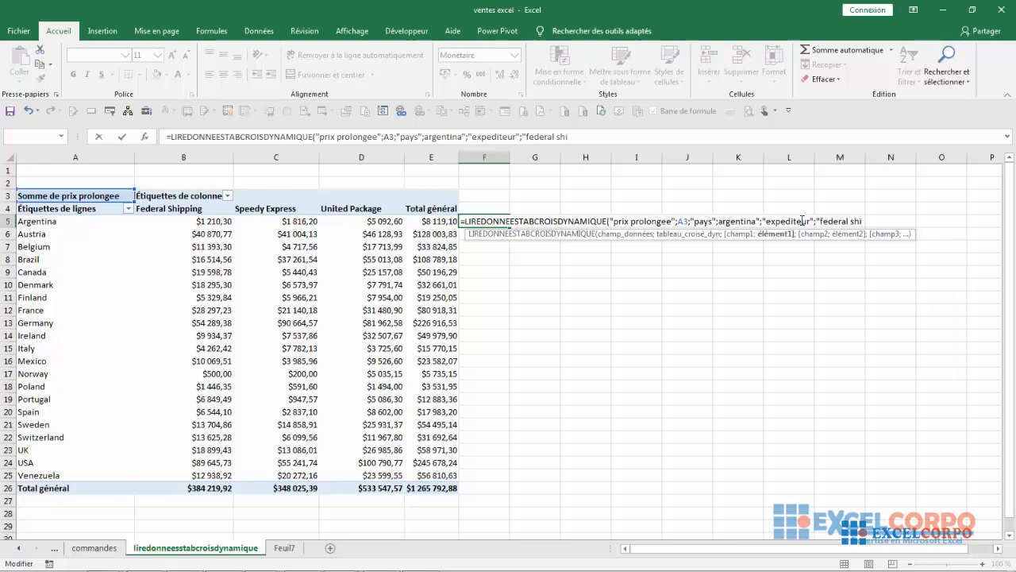
pyautogui.write('pping")')
# - Insert the missing opening quotation mark before argentina and enter the formula in F5
pyautogui.click(719, 221)
pyautogui.write('"')
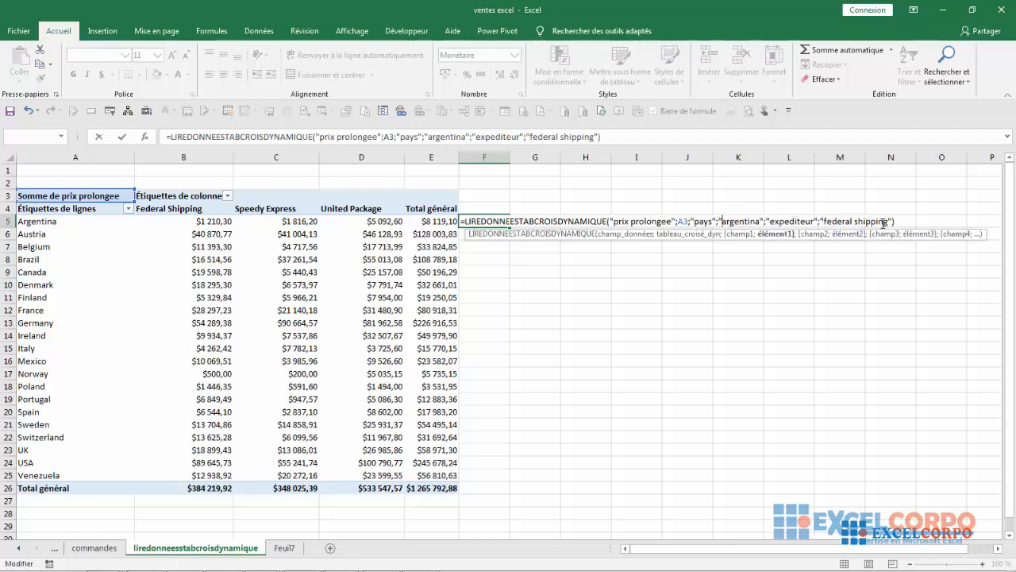
pyautogui.press('Return')
# - Compare the result in F5 with the pivot table's Argentina value for Federal Shipping, and dismiss the Windows colour-scheme warning
pyautogui.click(489, 220)
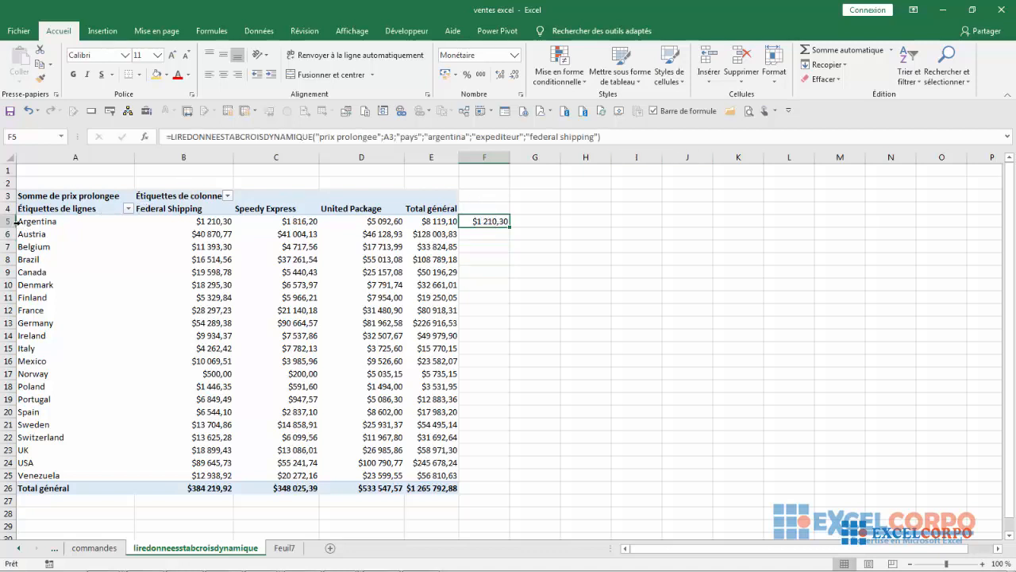
pyautogui.click(191, 223)
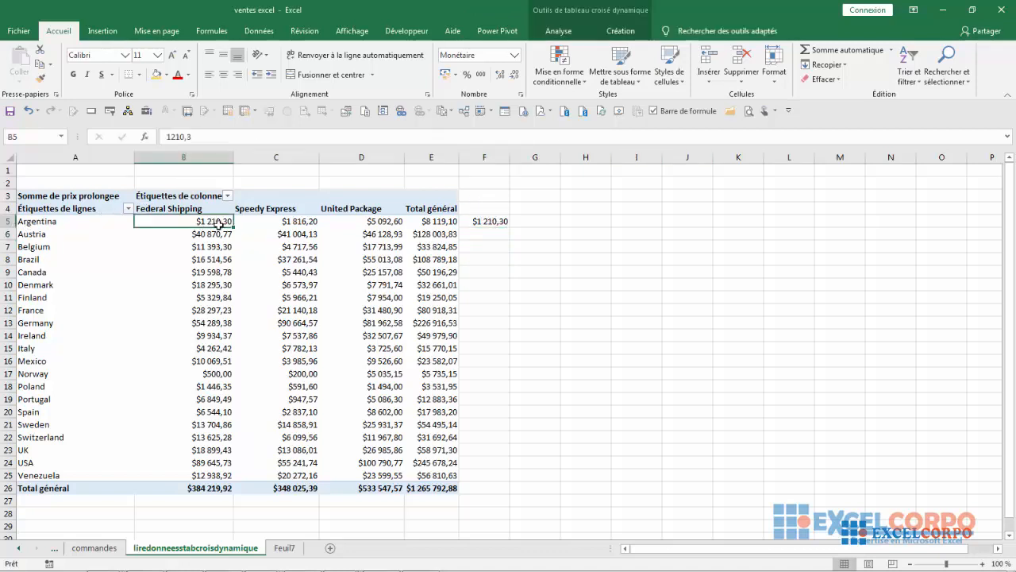
pyautogui.moveTo(213, 224)
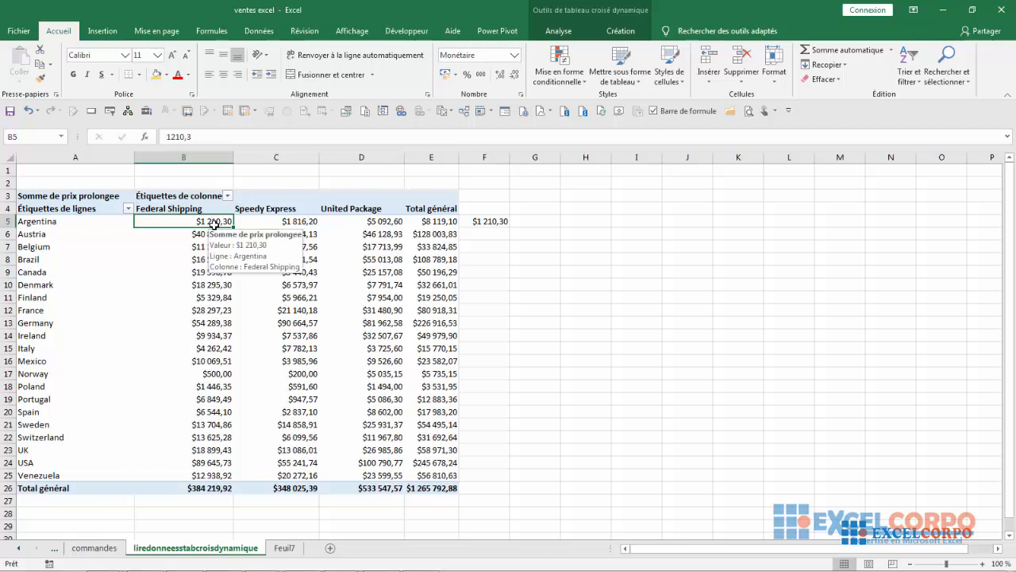
pyautogui.click(493, 222)
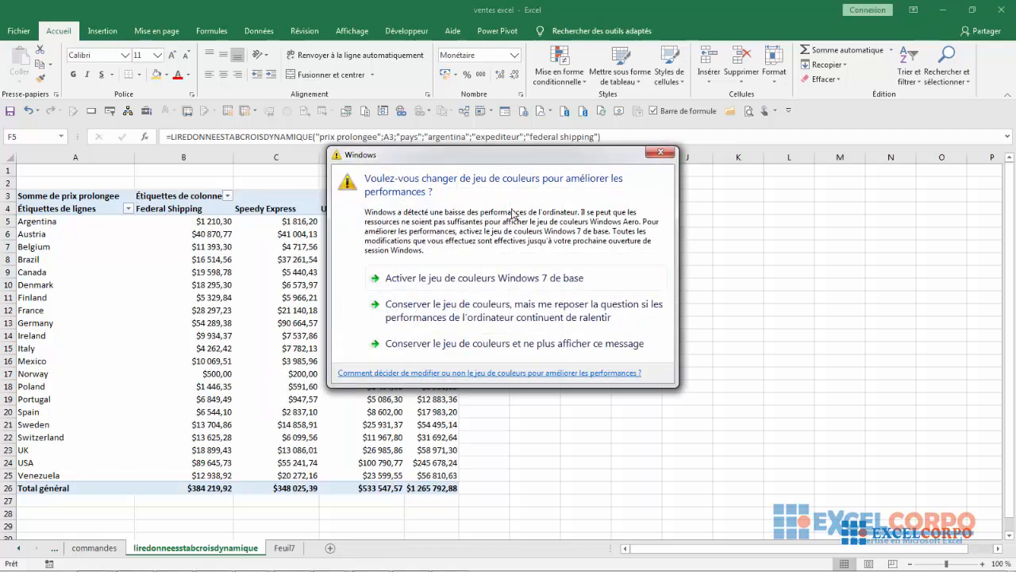
pyautogui.click(660, 151)
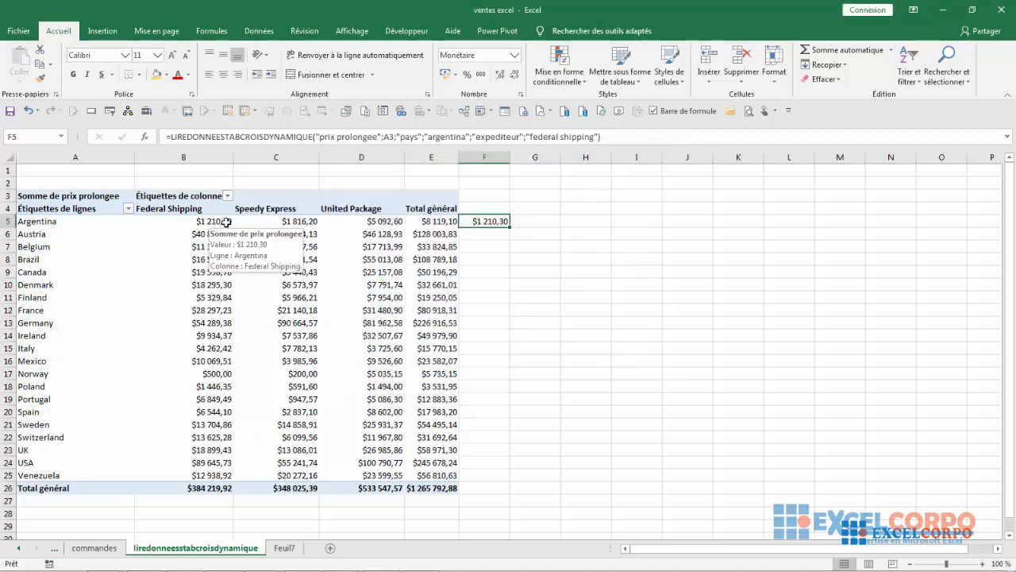
# - Enter a formula in G5 that references pivot table cell B5, letting Excel generate the LIREDONNEESTABCROISDYNAMIQUE function automatically
pyautogui.click(532, 223)
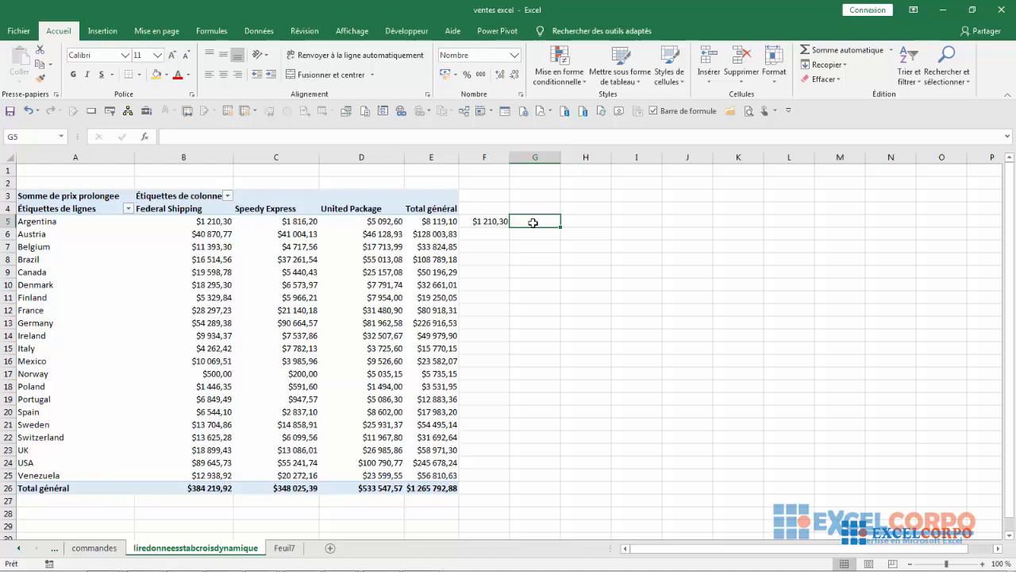
pyautogui.click(307, 298)
pyautogui.moveTo(306, 299)
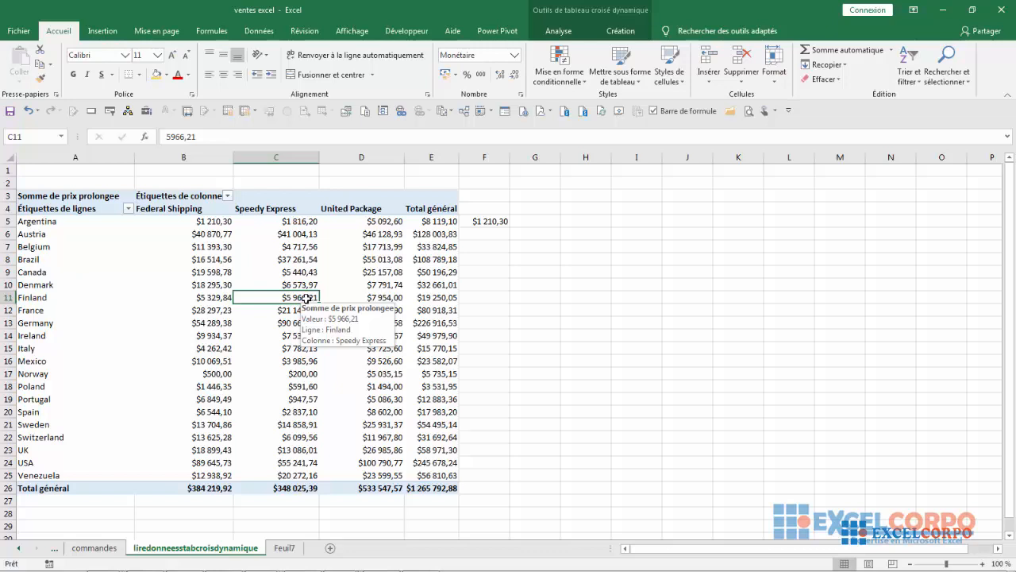
pyautogui.click(521, 218)
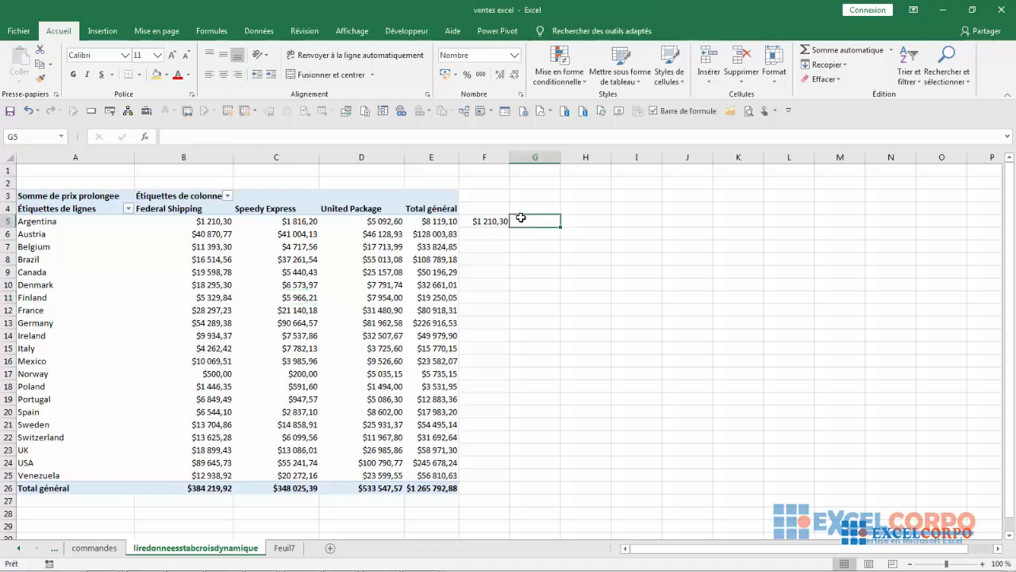
pyautogui.write('=')
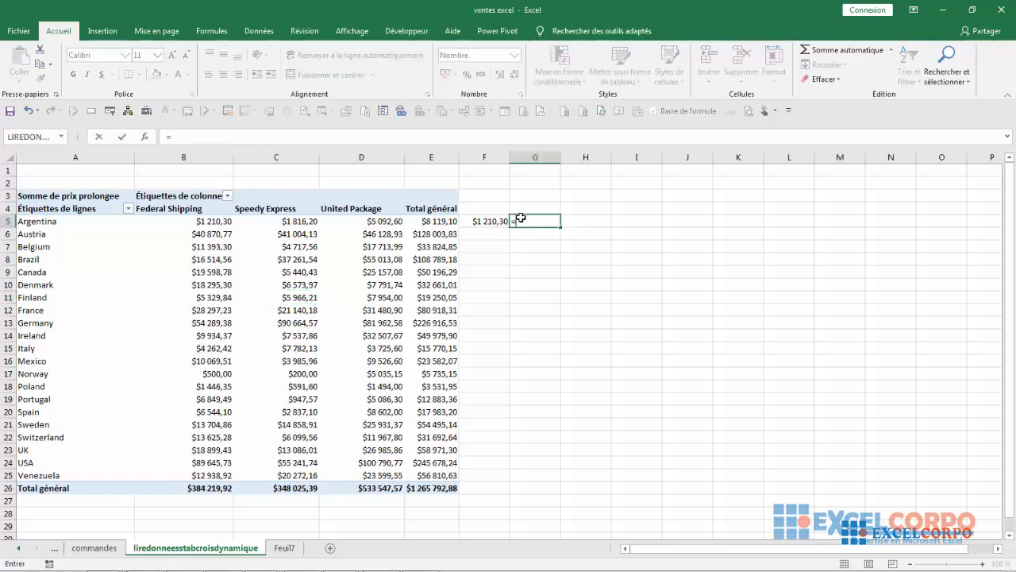
pyautogui.click(209, 221)
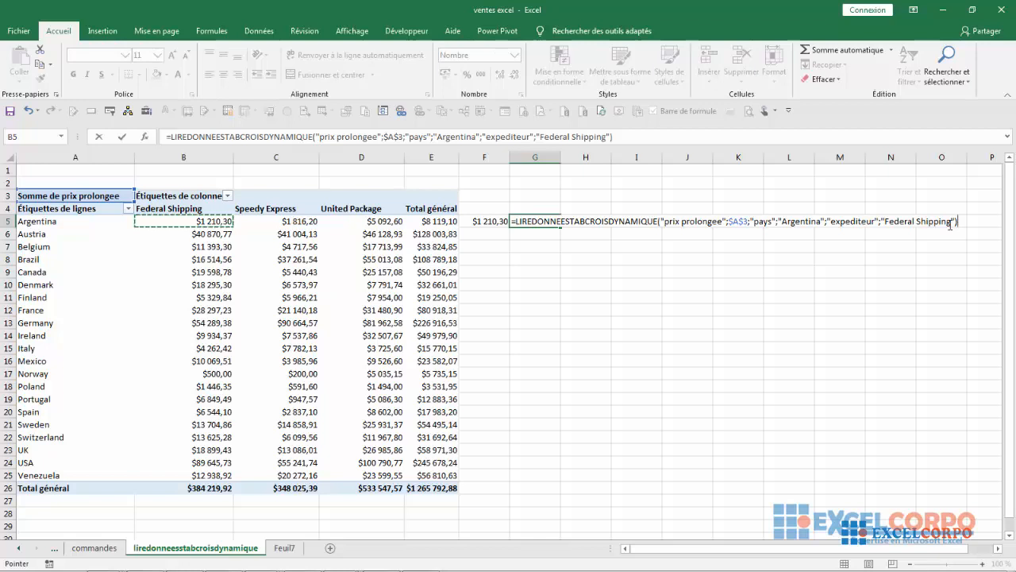
pyautogui.press('Return')
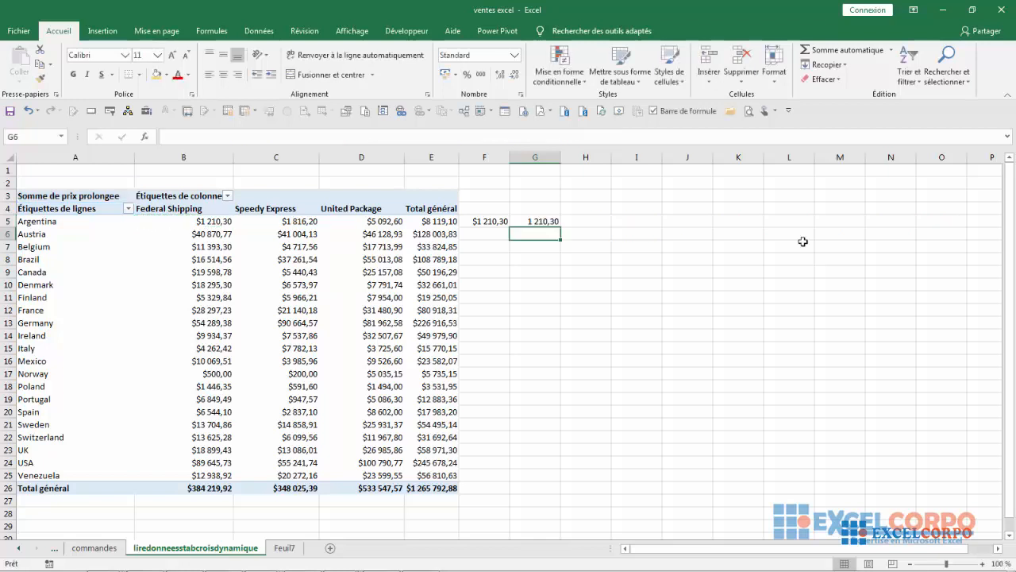
# - Format G5 as Monétaire with the $ Anglais (Nouvelle-Zélande) symbol, dismissing the Windows colour-scheme warning
pyautogui.click(535, 221)
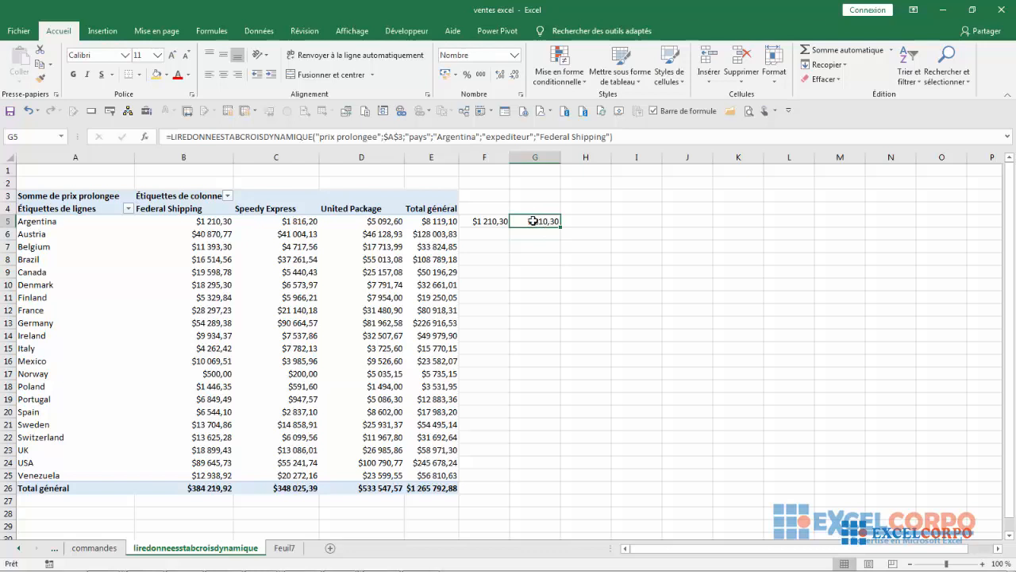
pyautogui.rightClick(533, 221)
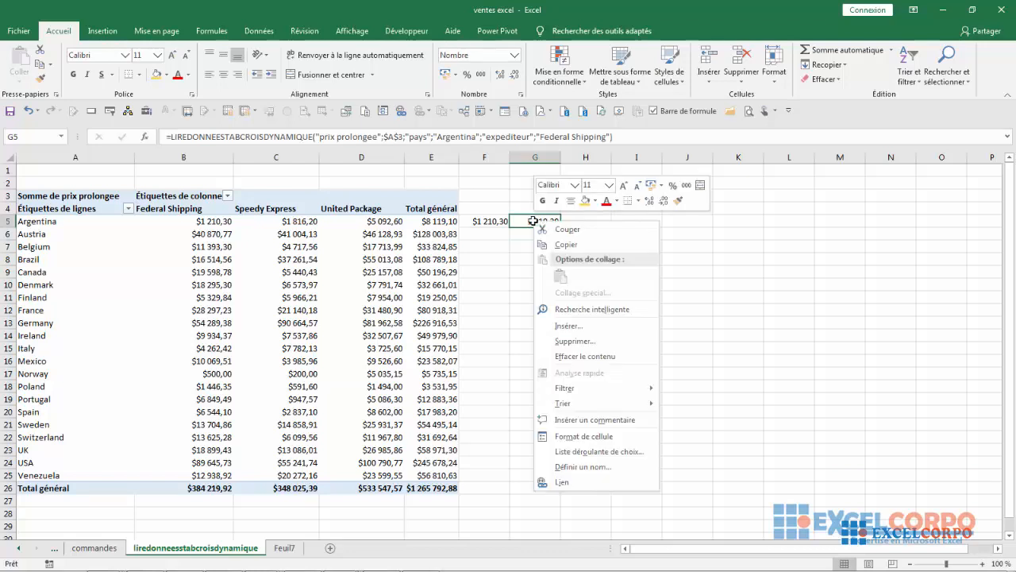
pyautogui.click(589, 438)
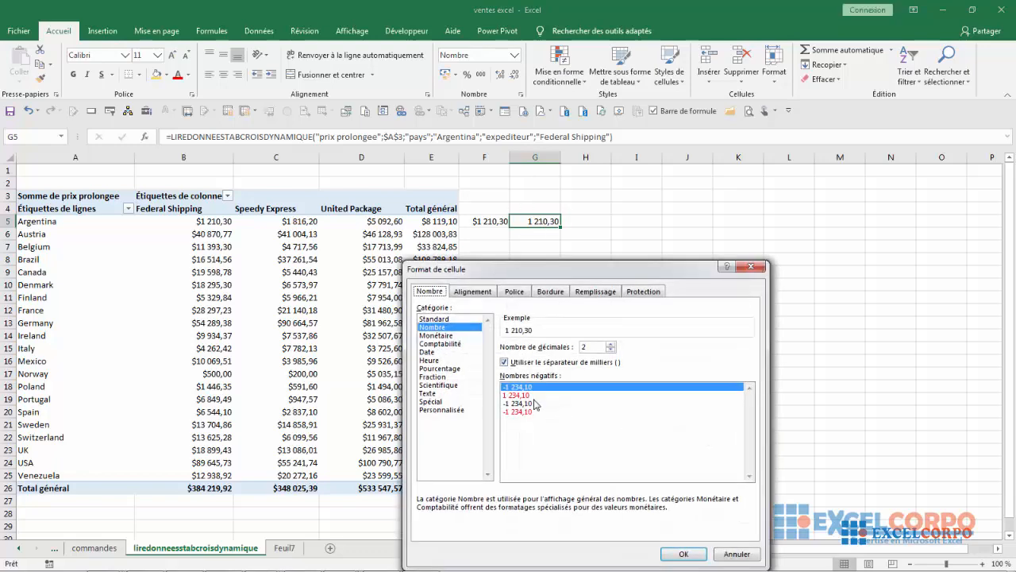
pyautogui.click(436, 336)
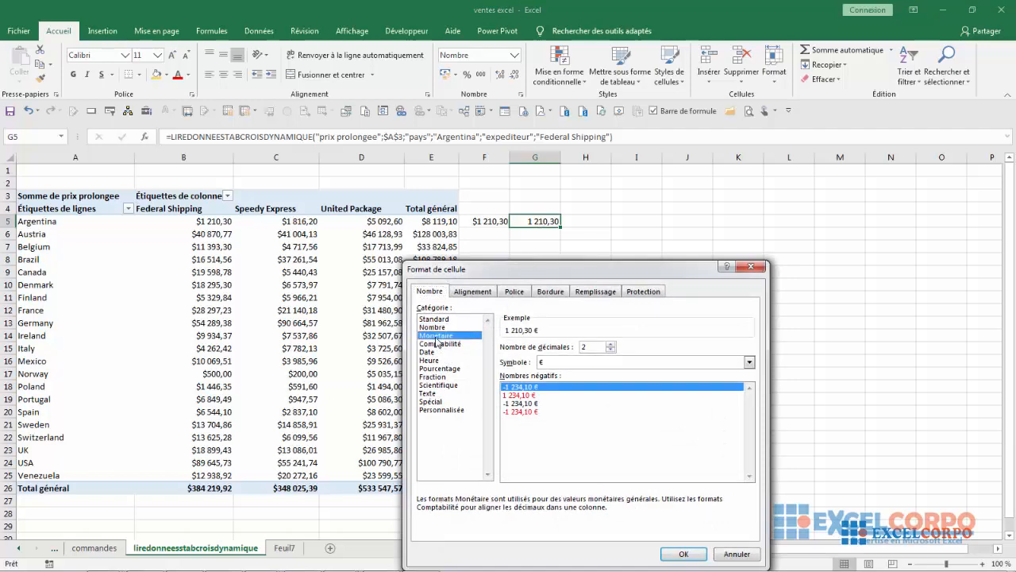
pyautogui.click(749, 361)
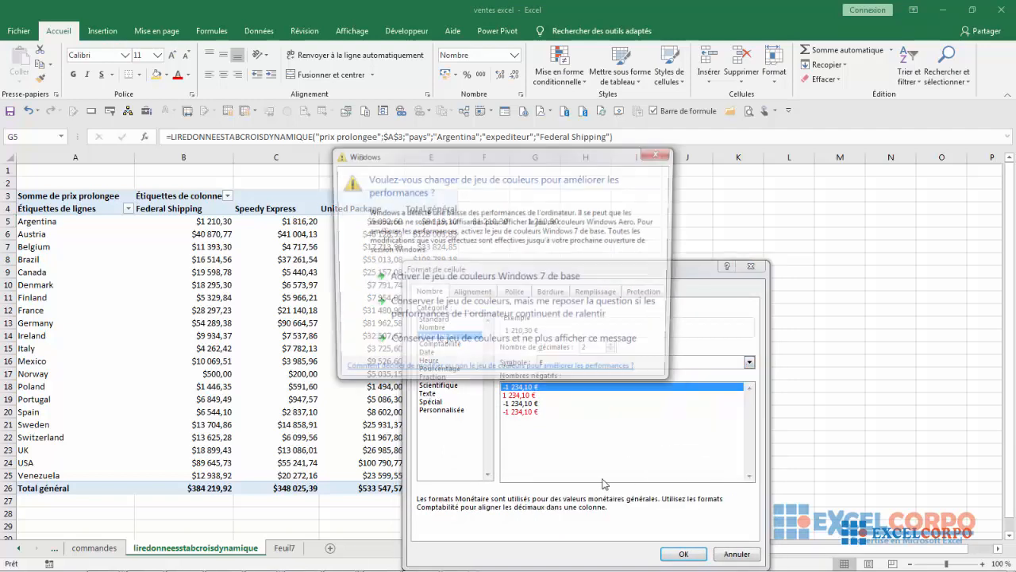
pyautogui.click(654, 151)
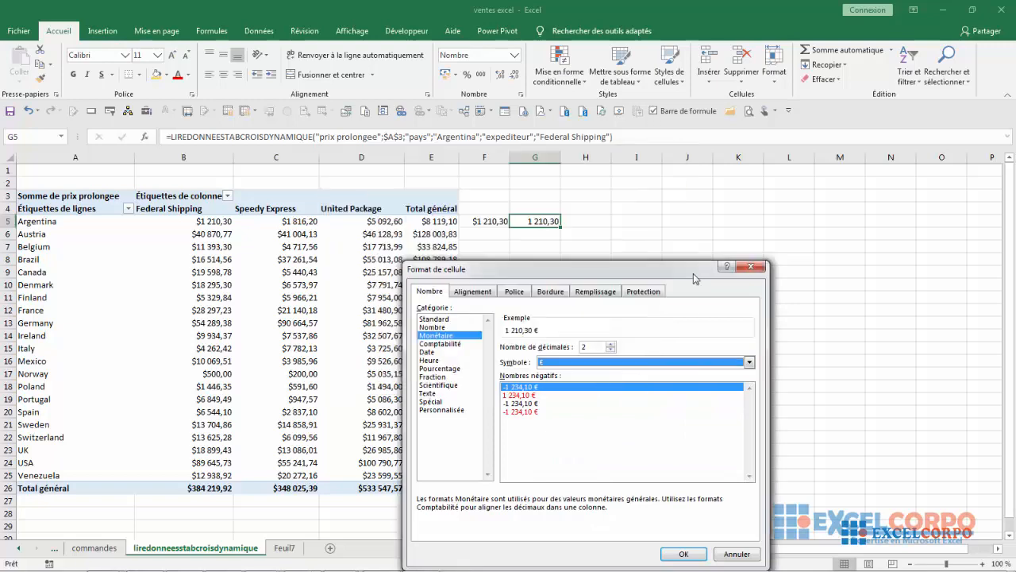
pyautogui.click(749, 361)
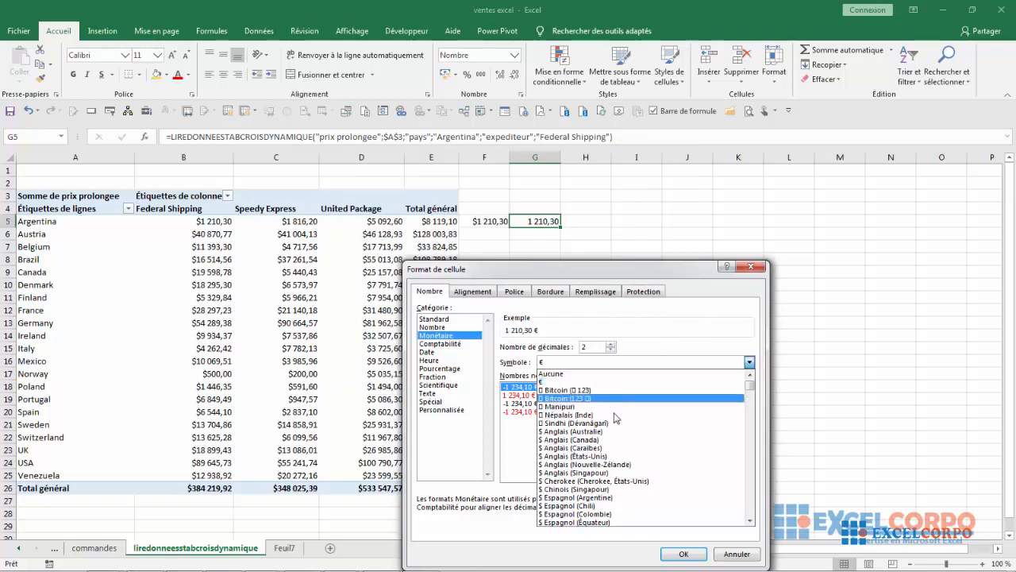
pyautogui.click(552, 465)
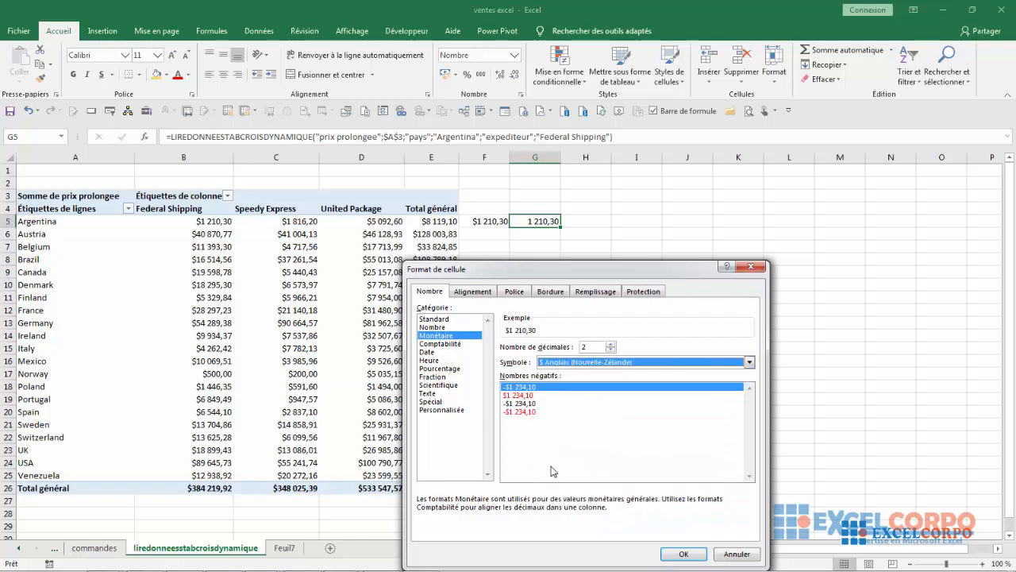
pyautogui.click(684, 554)
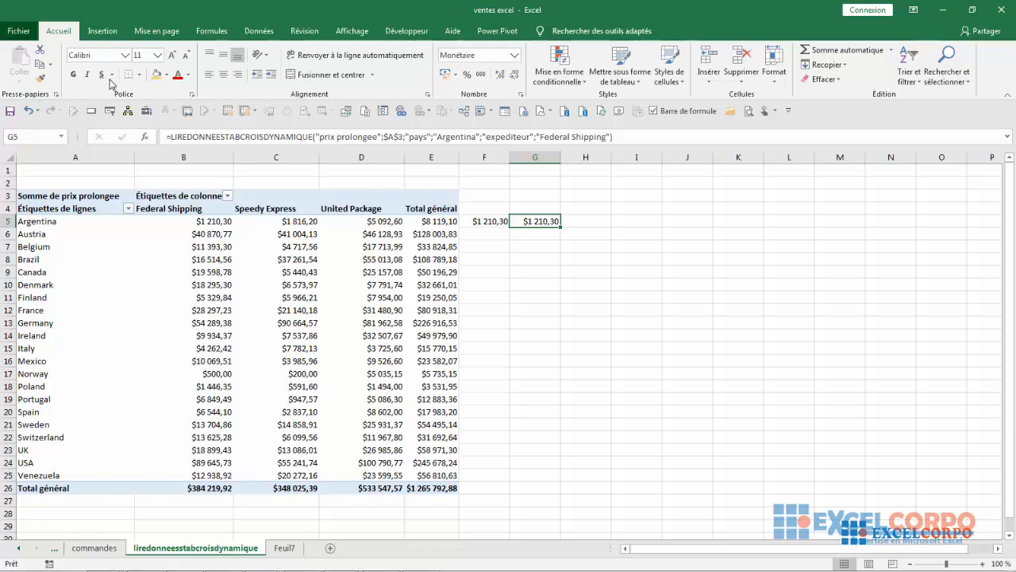
# - Review the formula option for using LIREDONNEESTABCROISDYNAMIQUE in pivot table references, and inspect the contents of cells C5 and G5
pyautogui.click(16, 32)
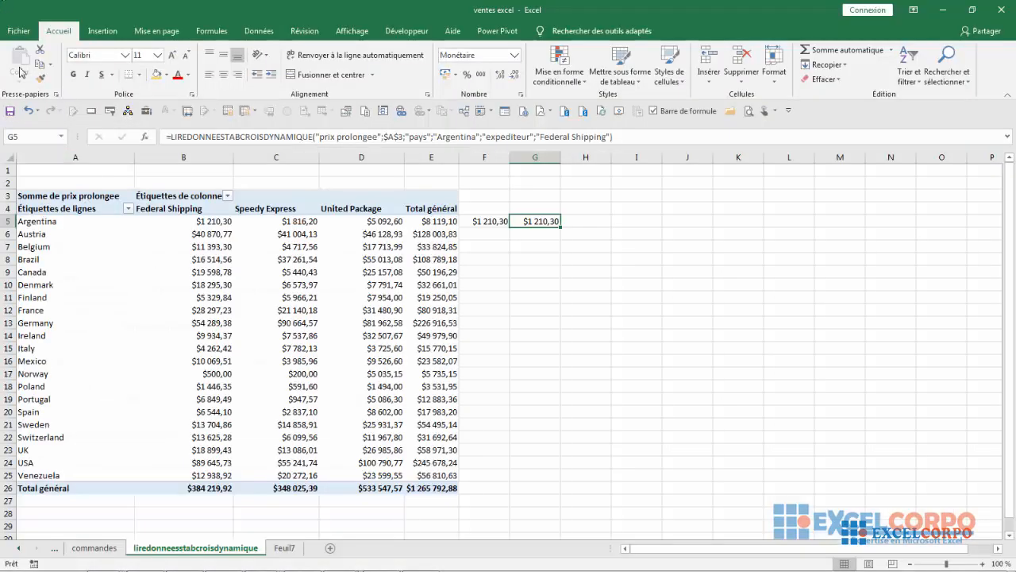
pyautogui.click(24, 32)
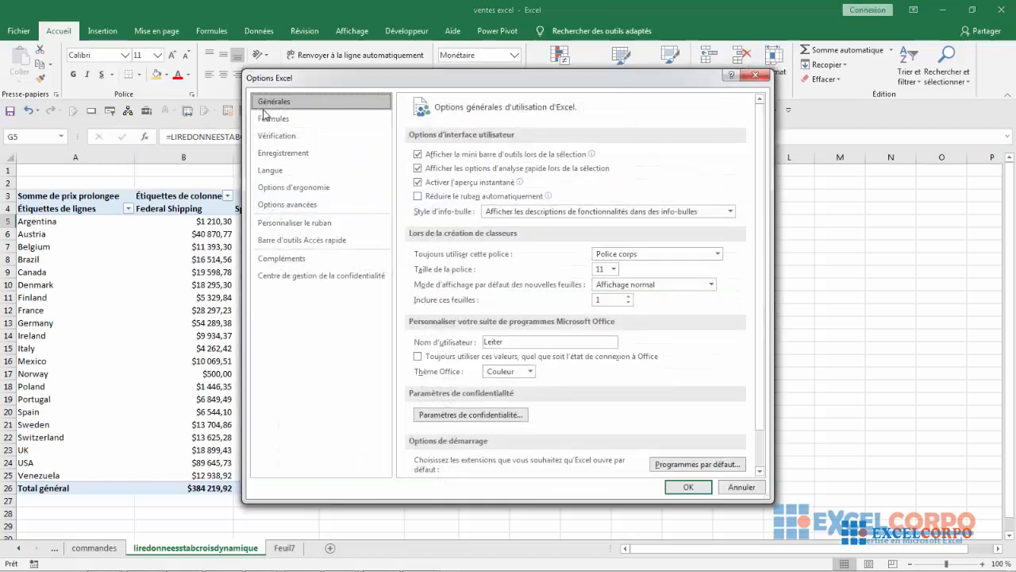
pyautogui.click(274, 119)
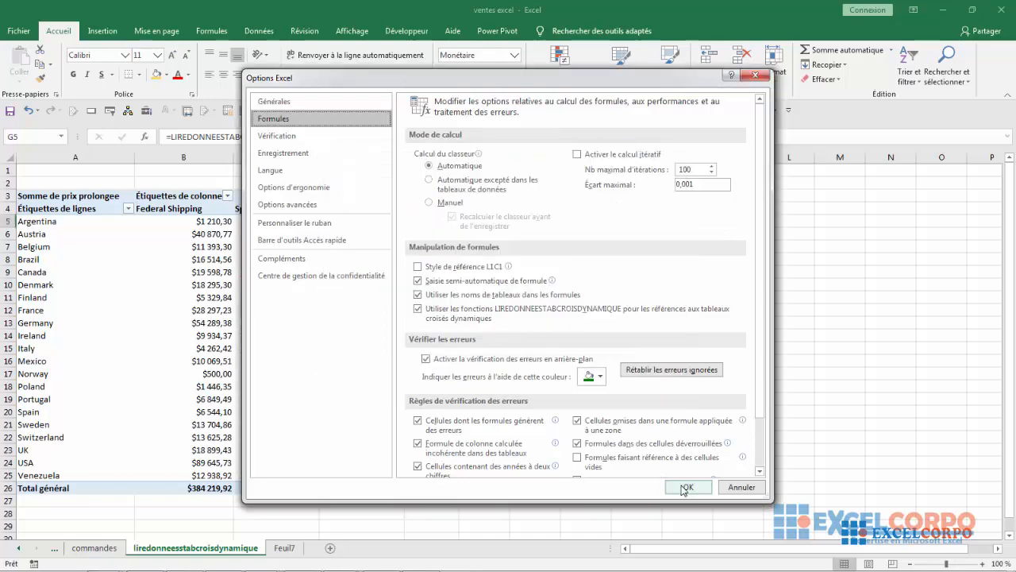
pyautogui.click(684, 488)
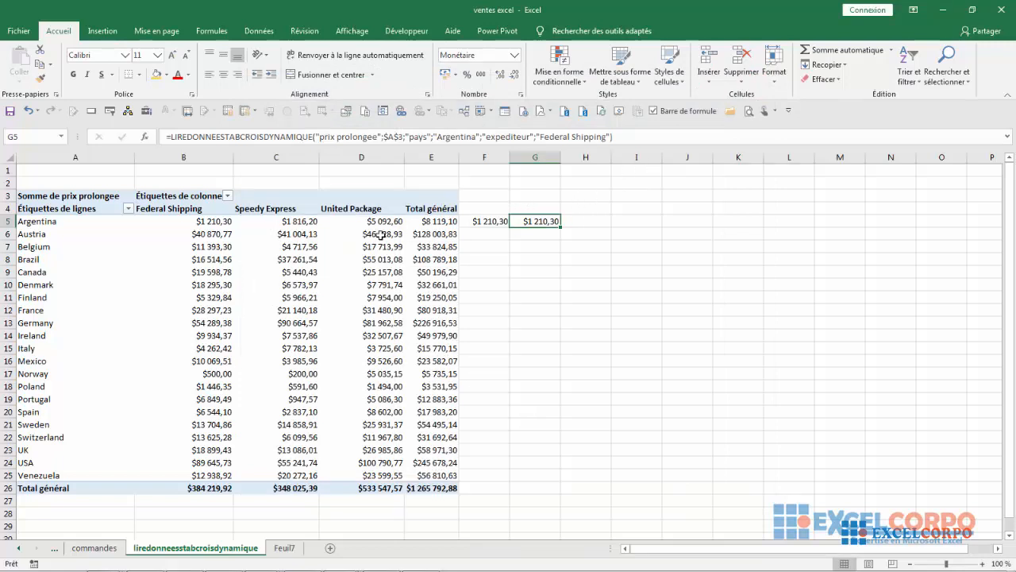
pyautogui.click(294, 225)
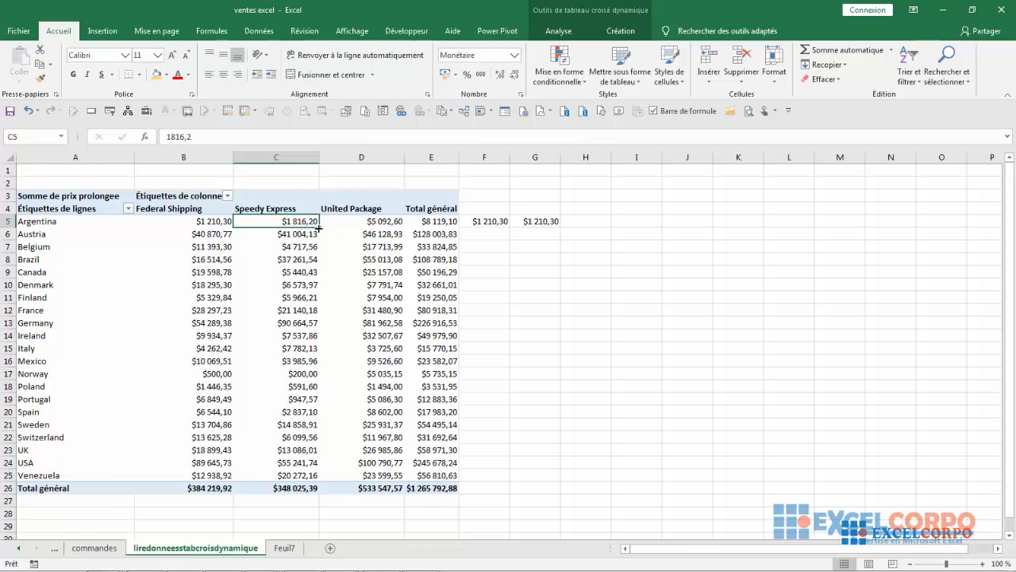
pyautogui.click(535, 221)
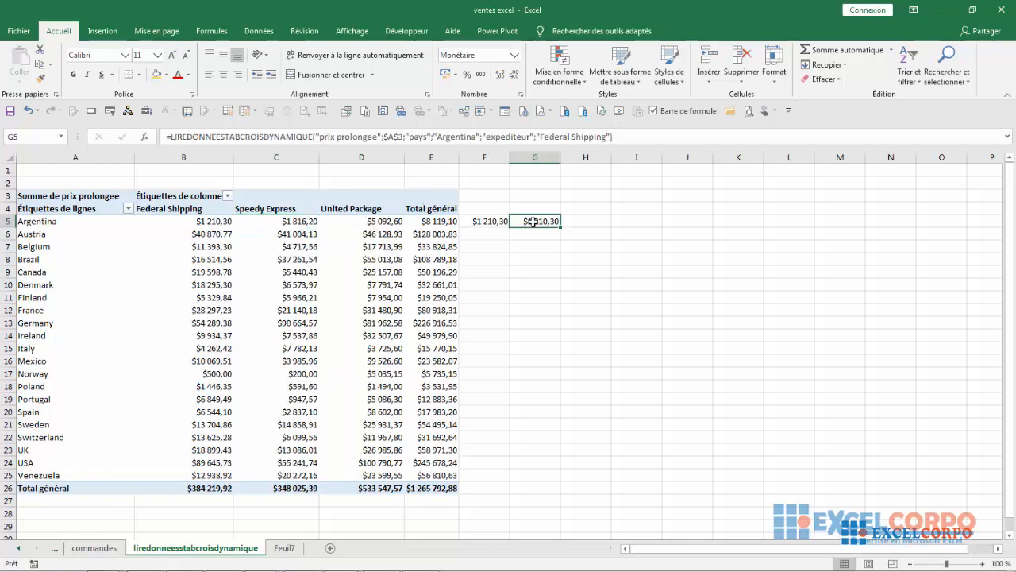